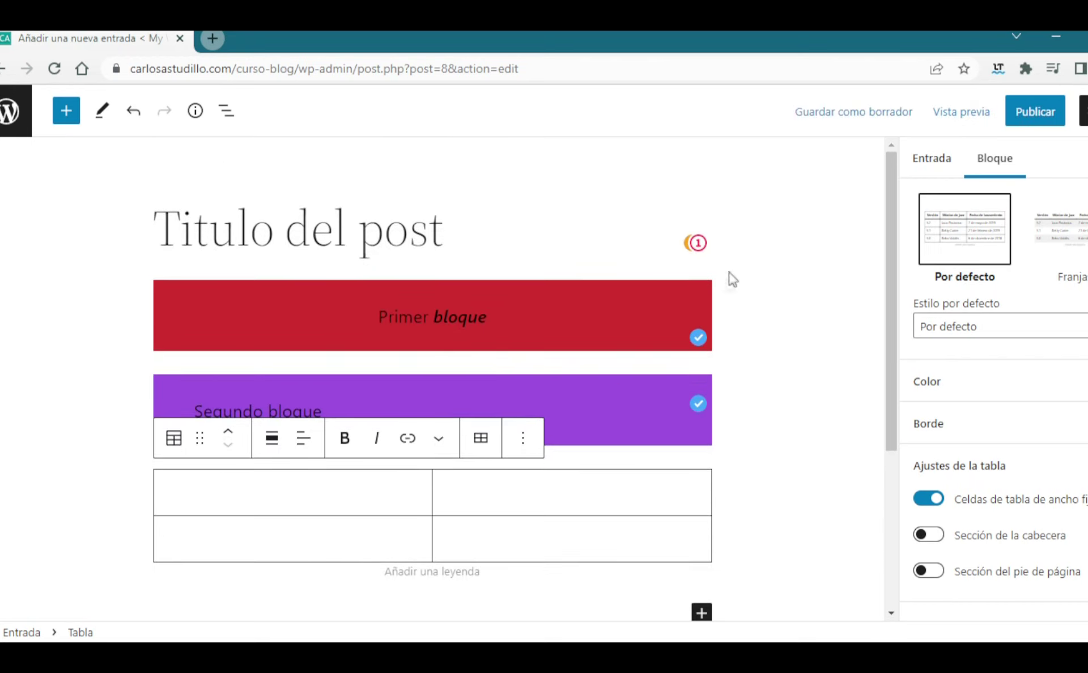
Step: Leave the block editor and open the page for adding new plugins
click(731, 292)
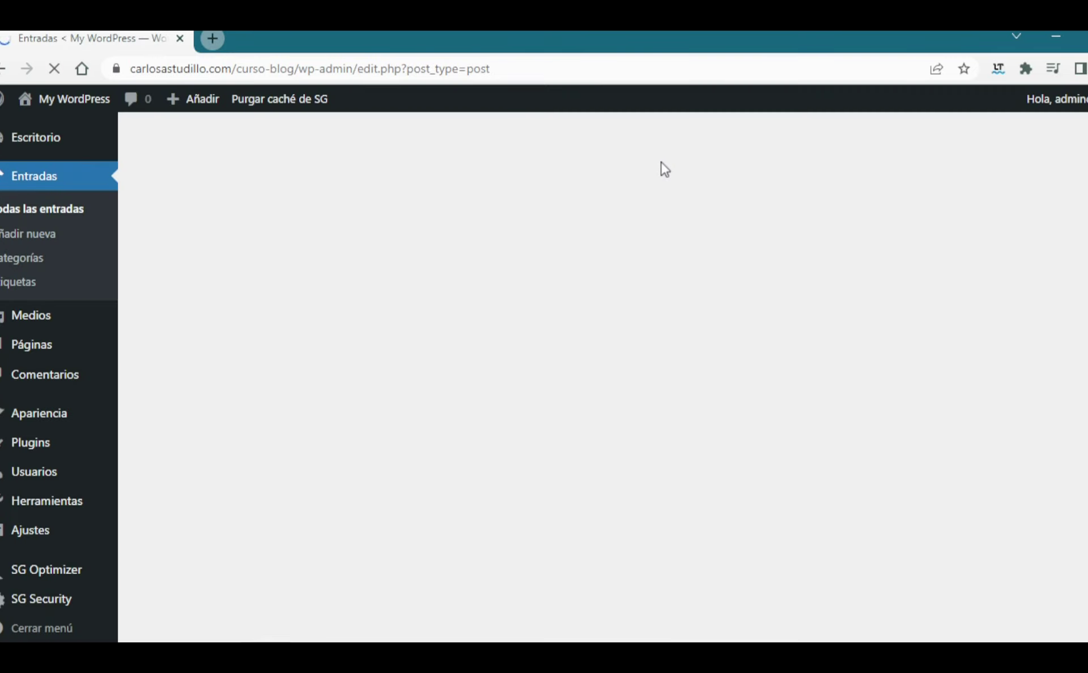
mouse_move(118, 340)
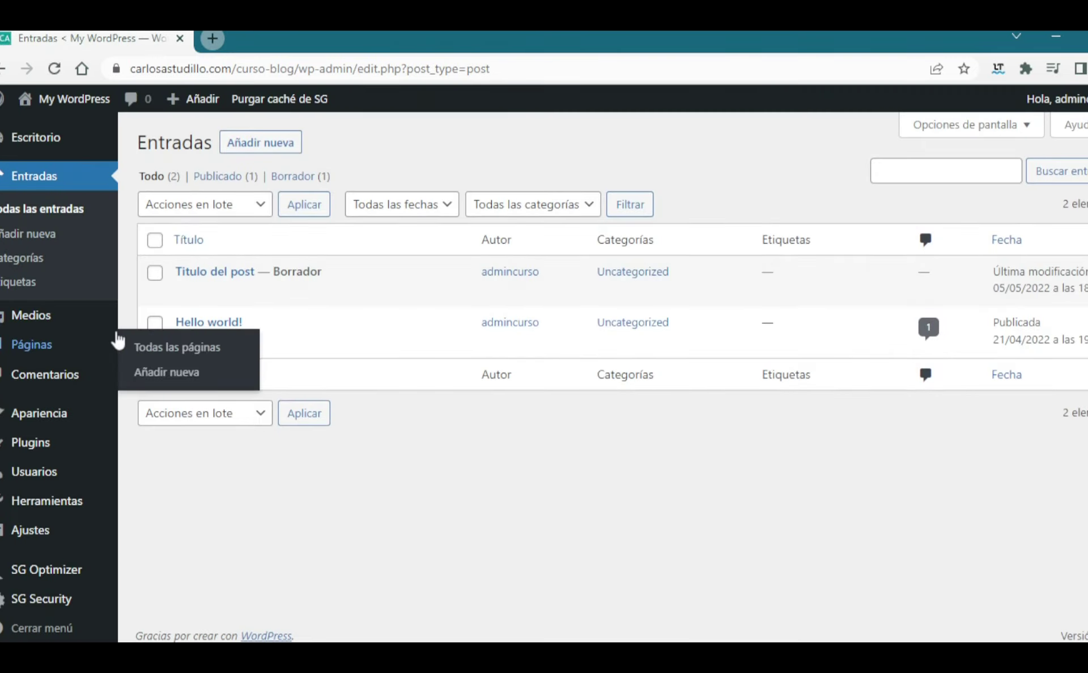
click(55, 445)
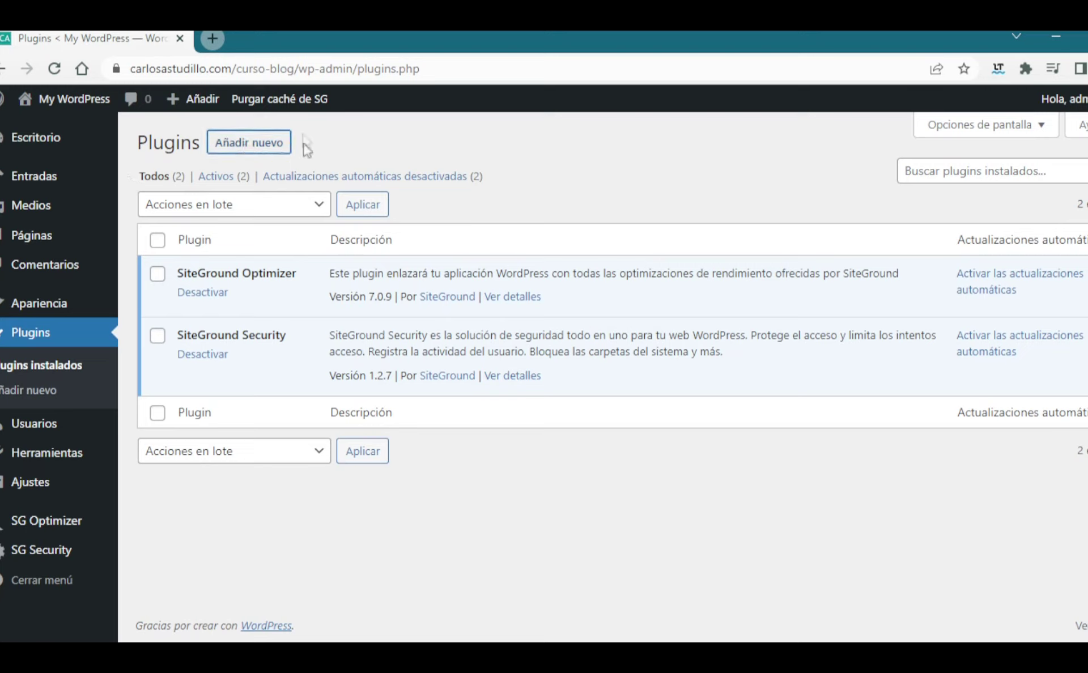
click(254, 151)
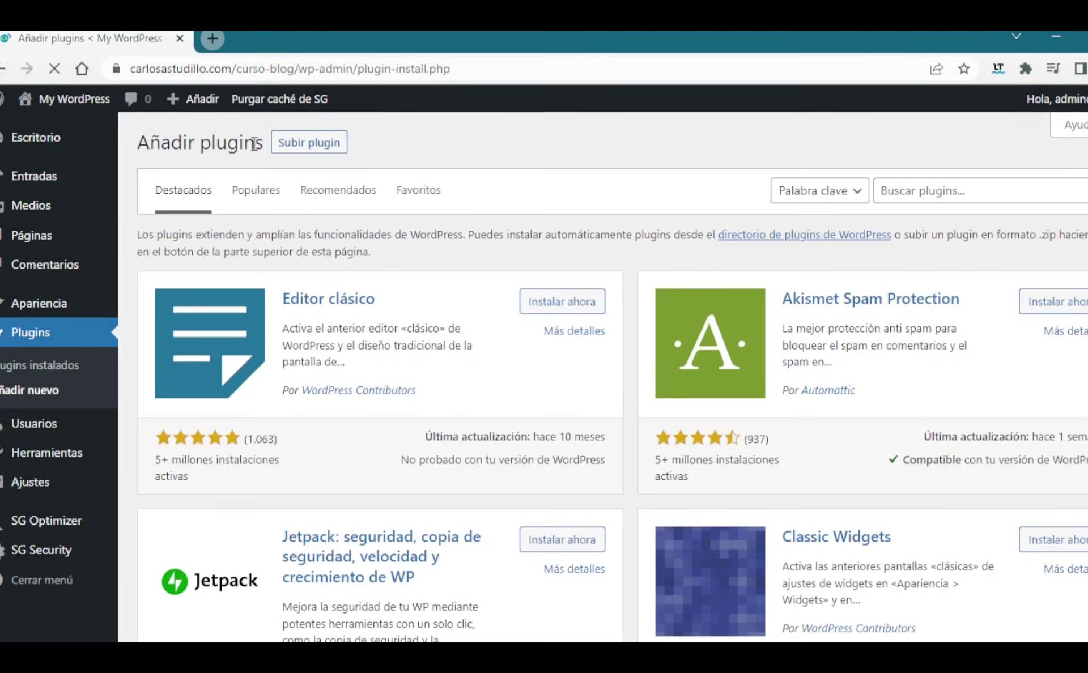
Step: Search the plugin directory for "clasico", and install and activate the Editor clásico plugin
click(988, 195)
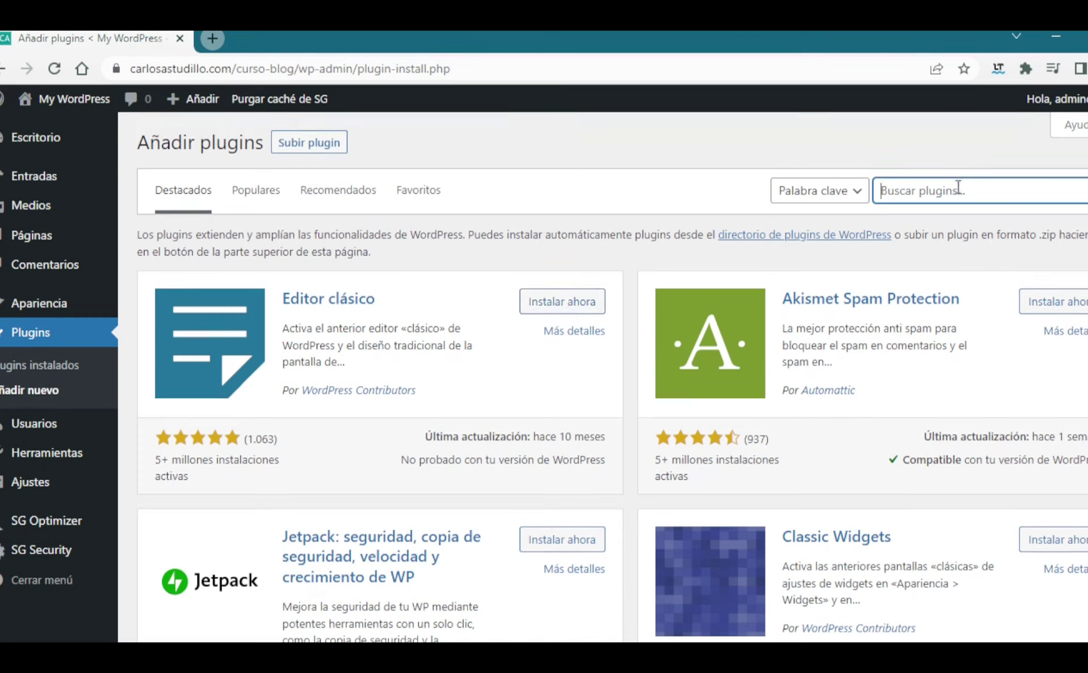
text(clasico)
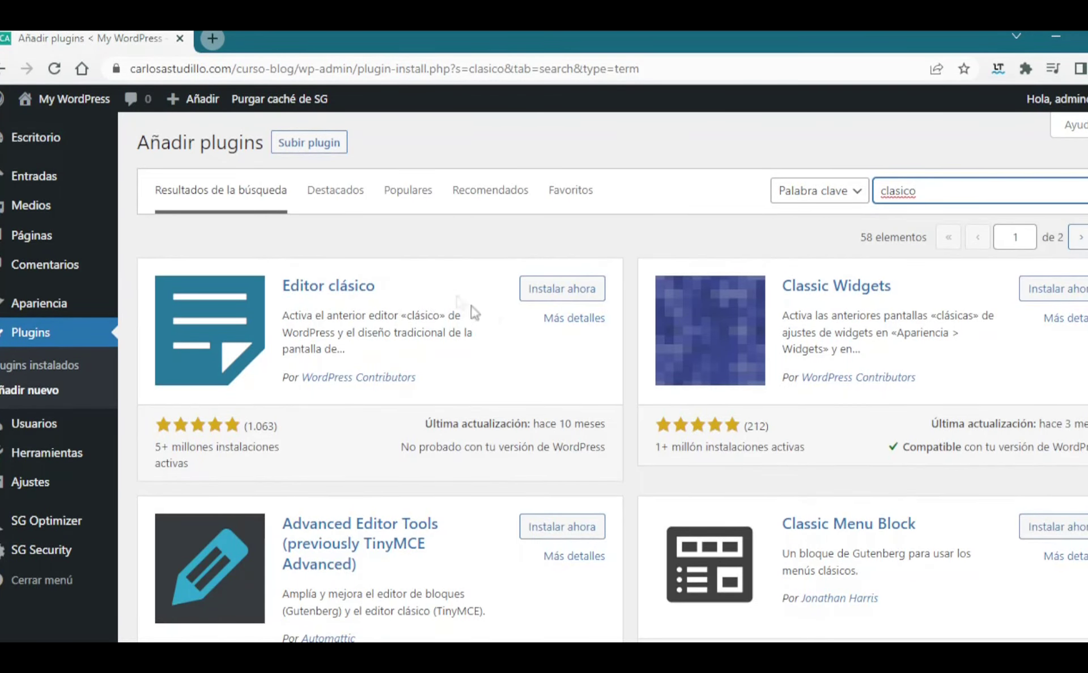
click(575, 292)
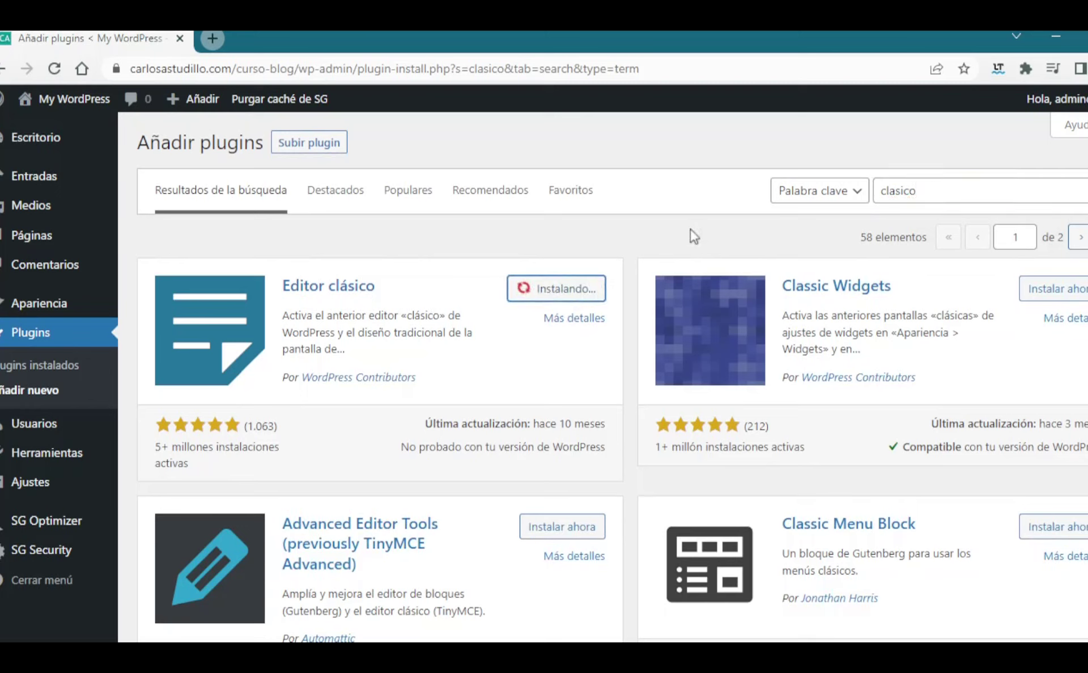
click(578, 288)
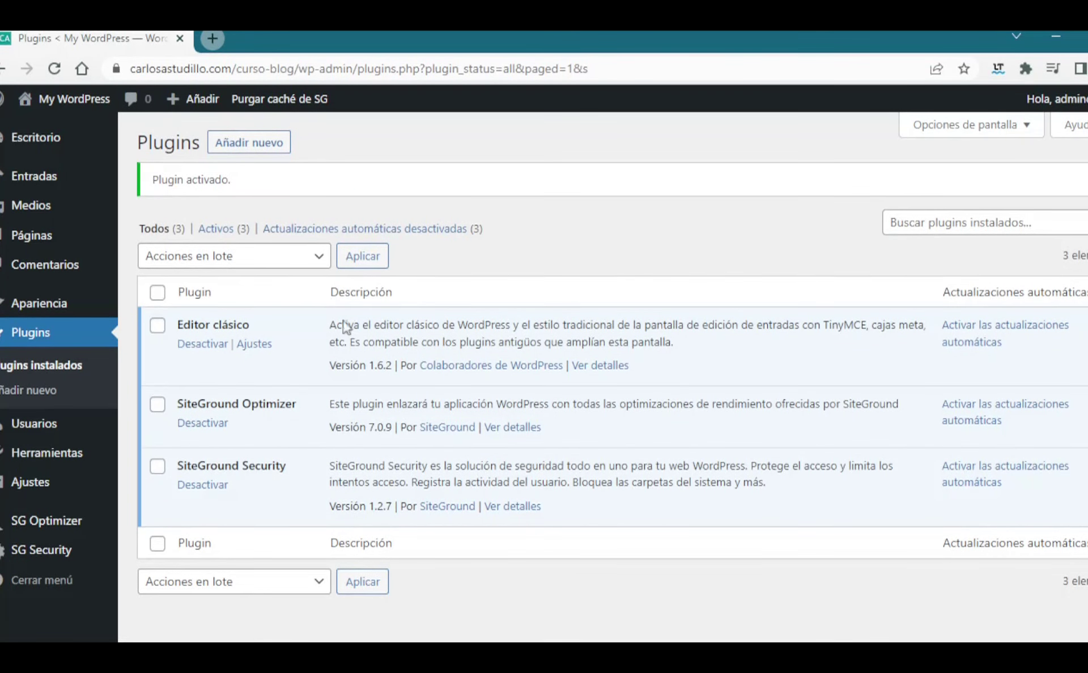
Step: Create a new post entry and place the cursor in the classic editor's content area
click(59, 177)
click(280, 153)
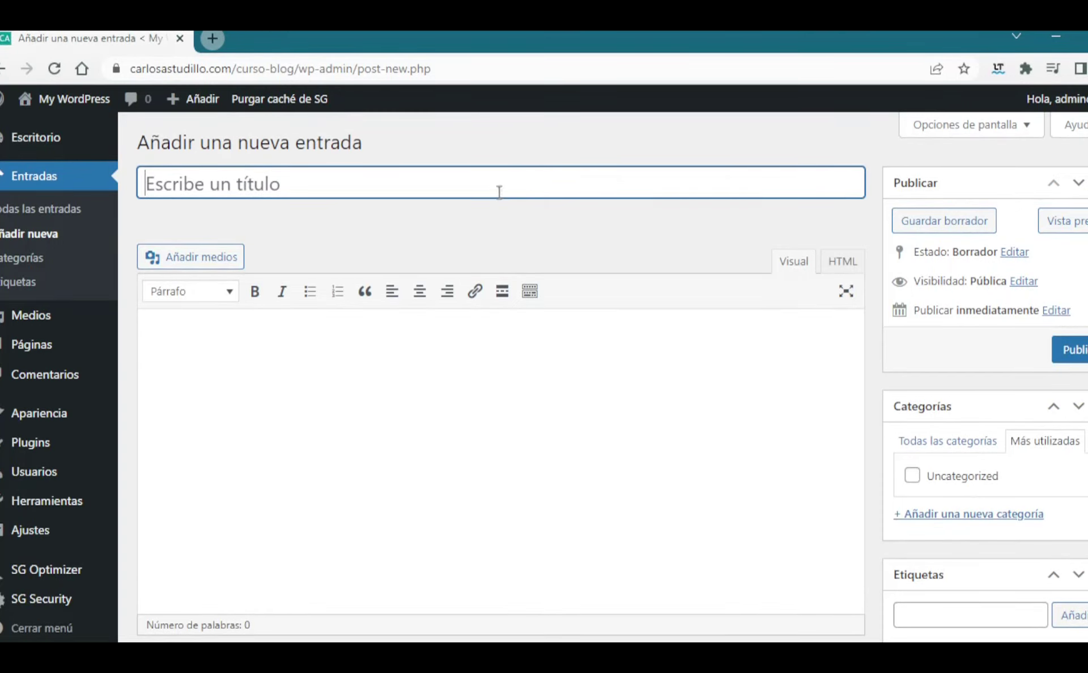
click(420, 379)
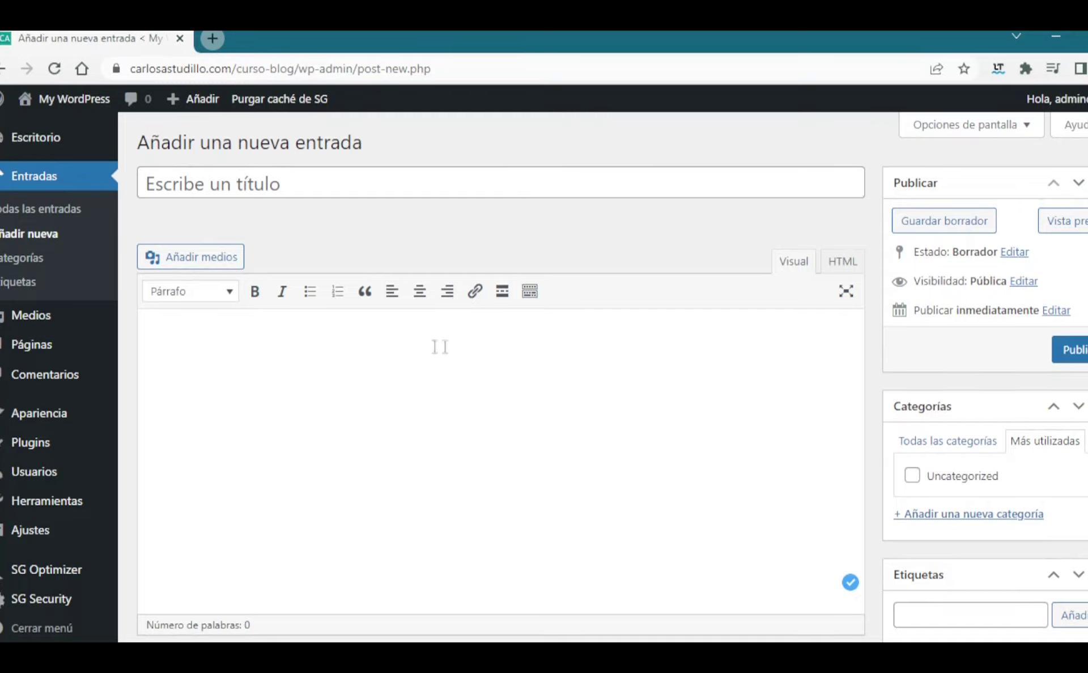
Step: Examine the classic editor's title and content areas and the publishing, category, tag, template and featured image boxes
scroll(490, 366, down, 1)
scroll(489, 365, up, 2)
scroll(984, 251, down, 1)
scroll(423, 369, up, 1)
scroll(973, 325, down, 4)
scroll(996, 383, down, 2)
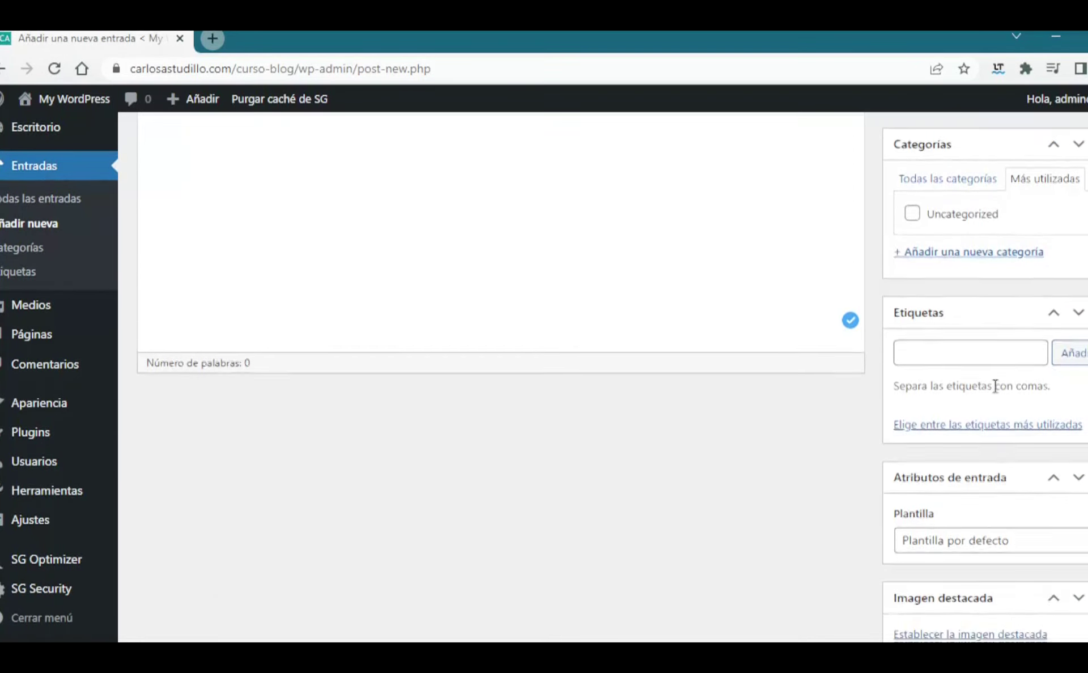
scroll(993, 388, up, 6)
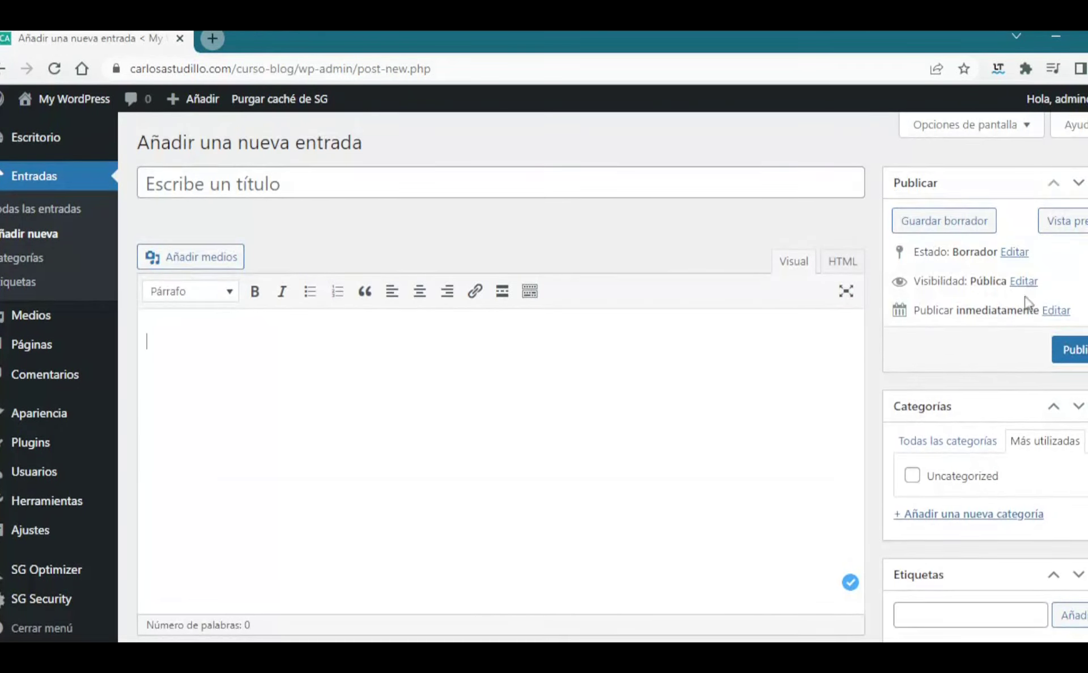
click(404, 361)
click(377, 184)
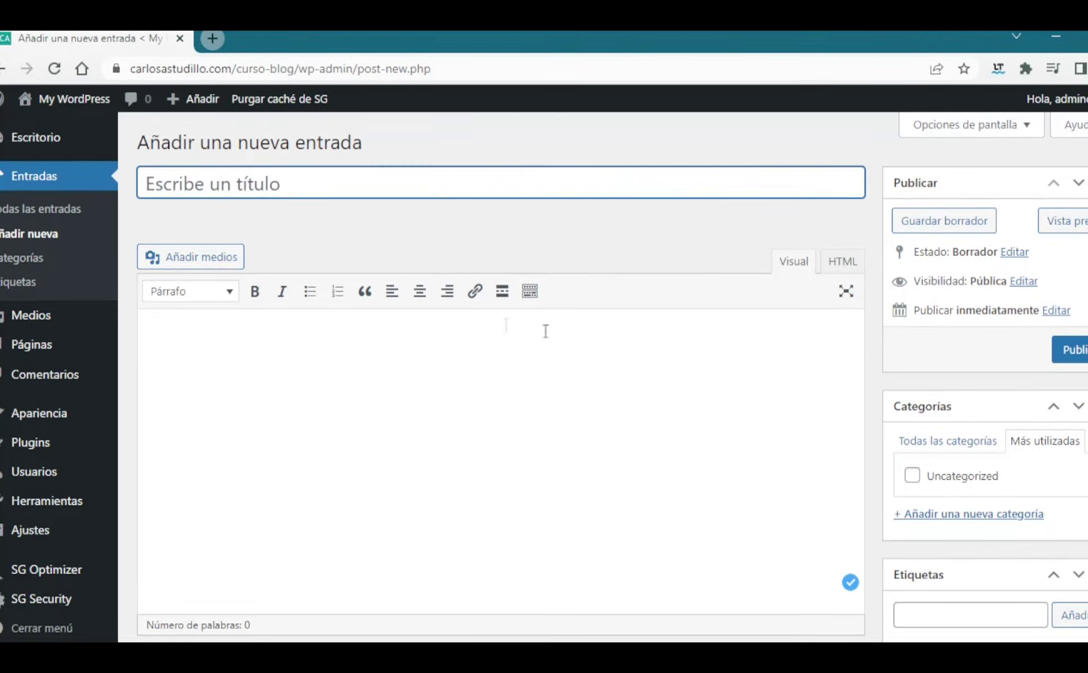
Step: Show the second row of formatting tools in the classic editor
scroll(466, 330, down, 1)
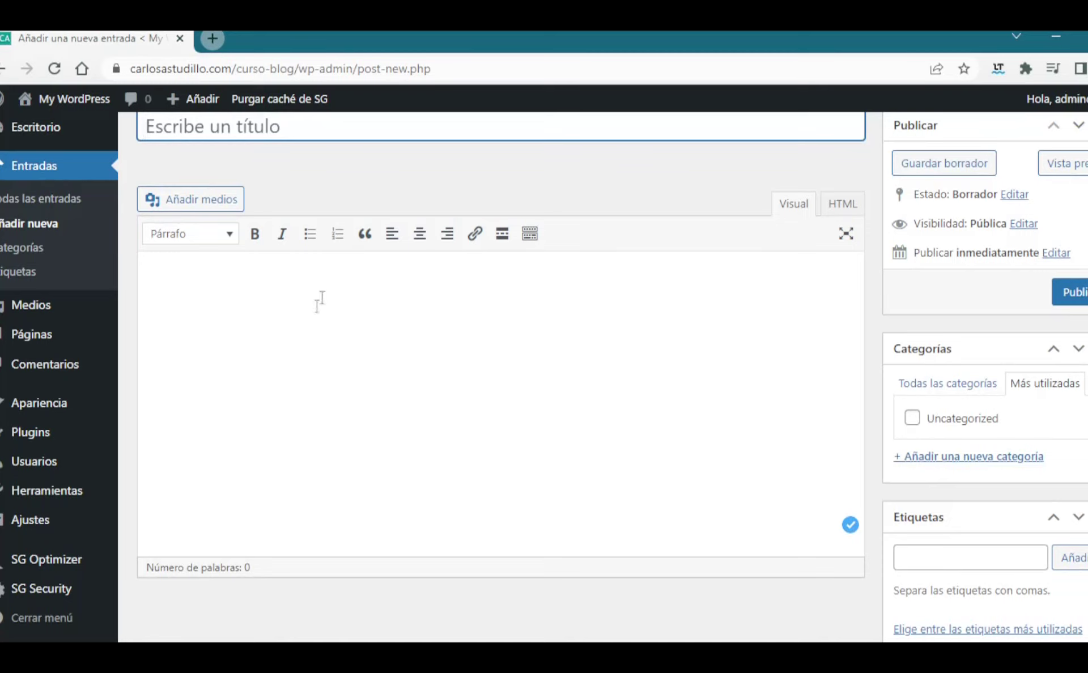
click(529, 236)
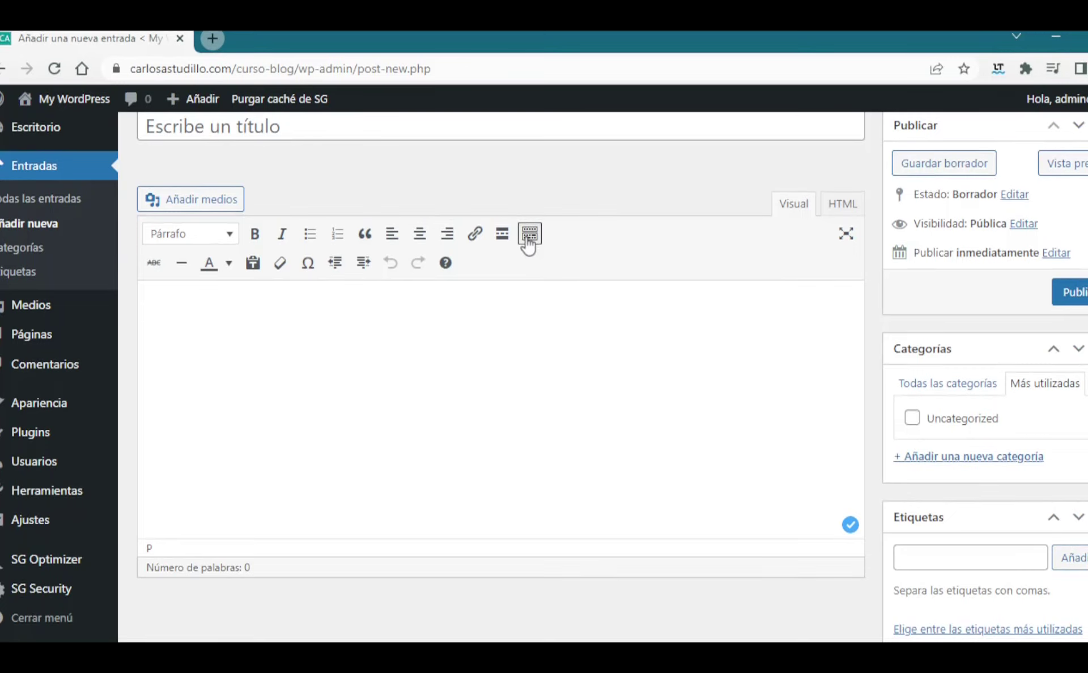
Step: View the media insertion dialog and the HTML view of the content, and return to the Visual view
click(205, 199)
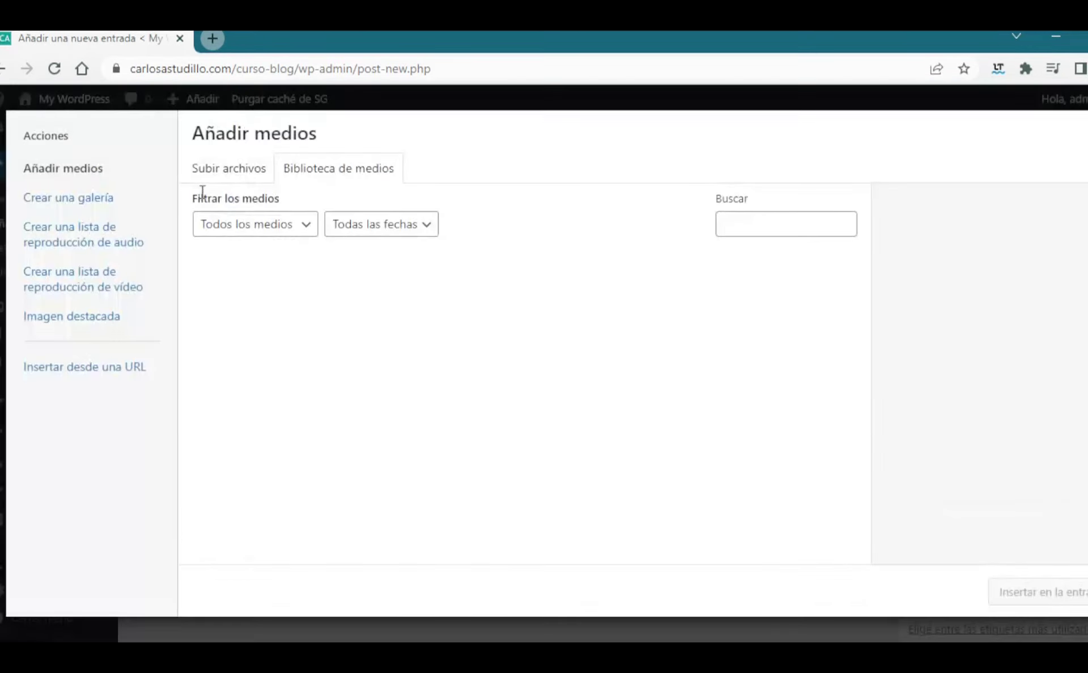
click(1083, 133)
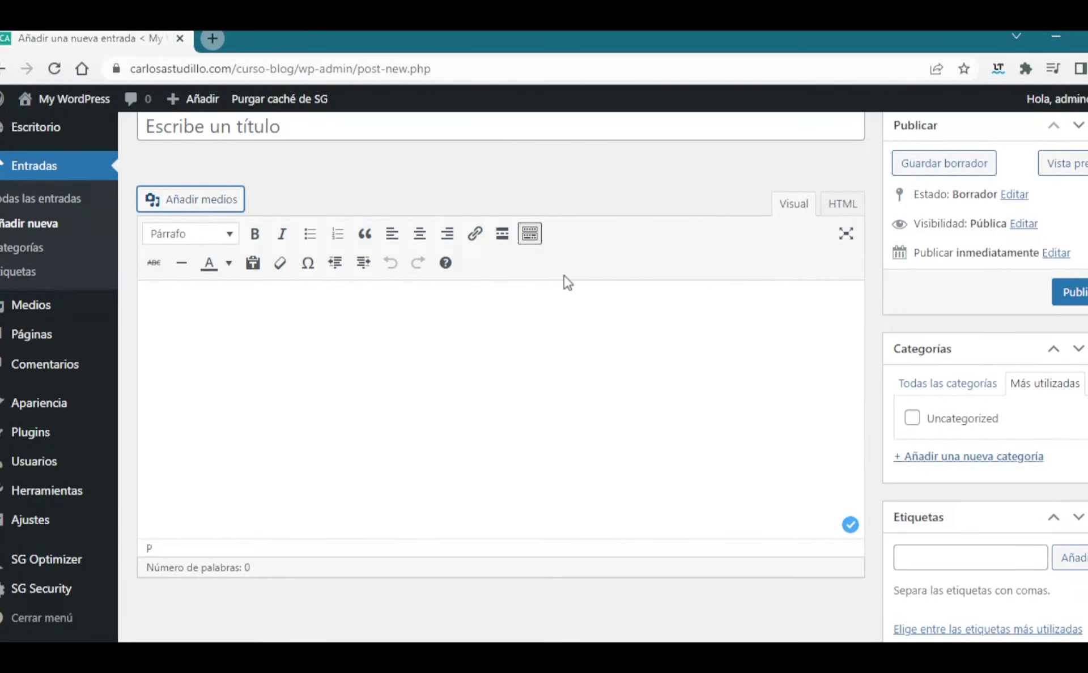
click(843, 205)
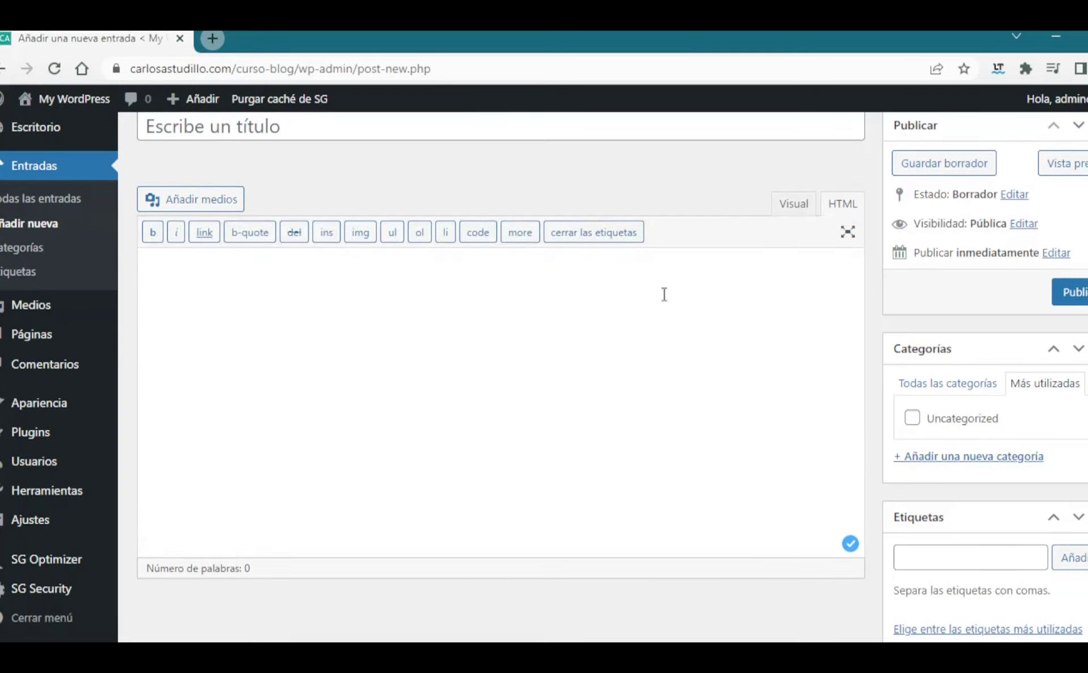
click(794, 205)
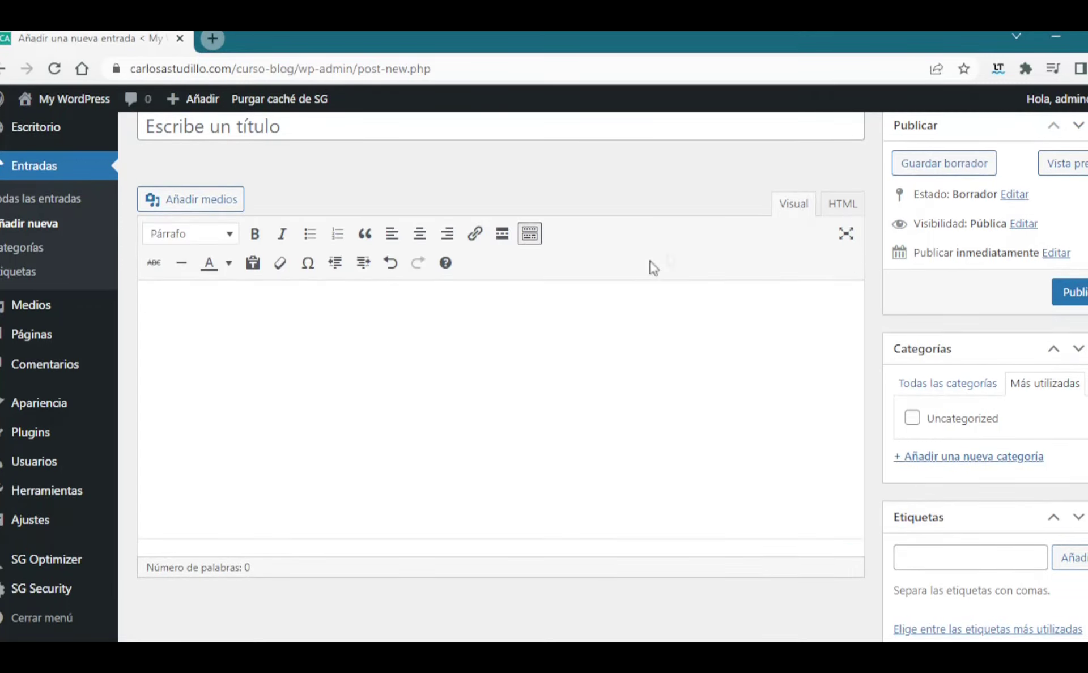
Step: Enter "Titulo del post" as the title of the new post
scroll(365, 266, up, 1)
click(359, 185)
text(Titu)
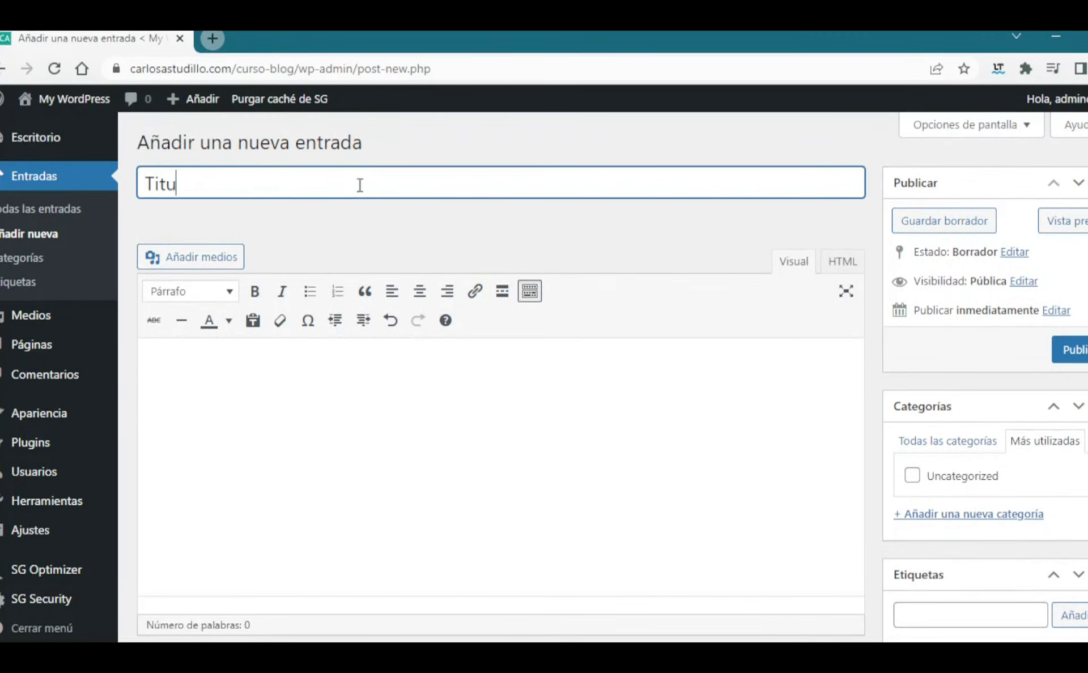
text(lo del post)
Step: Fill the post body with the text "Lorem ipsum" repeated twelve times
key(Tab)
text(Lorem ipsu)
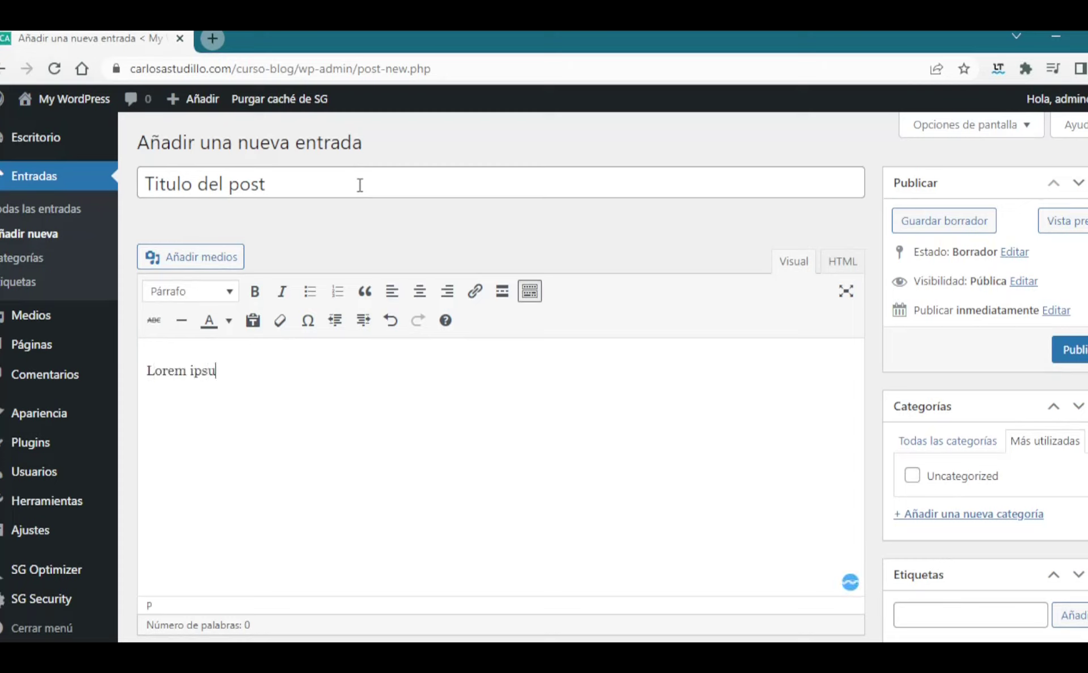
text(m)
key(ctrl+a)
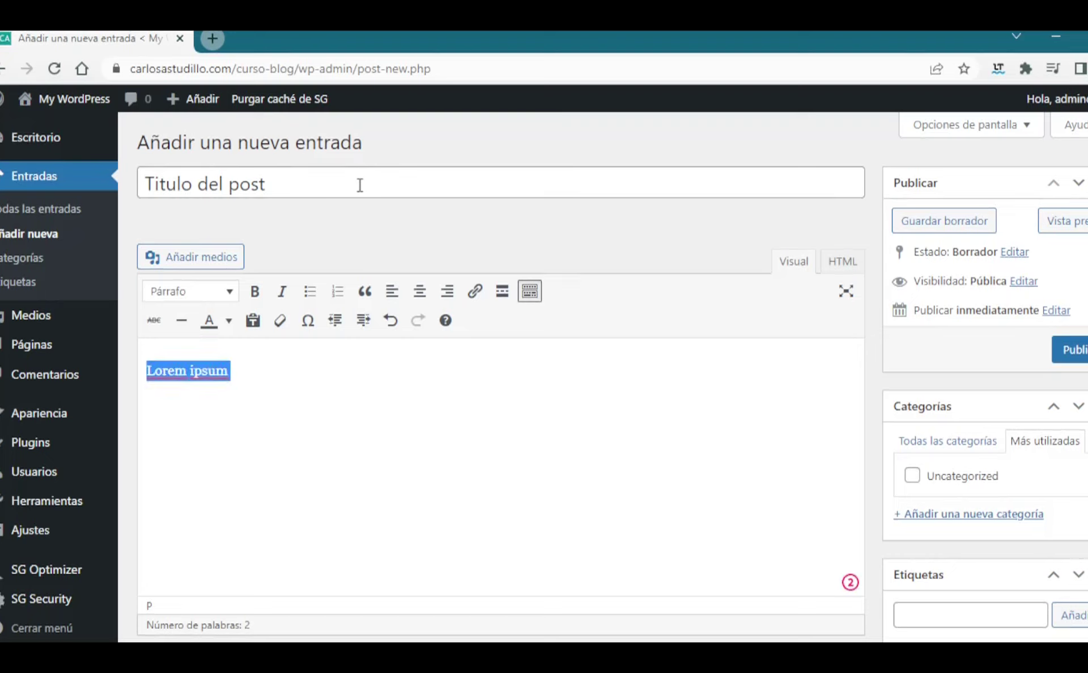
key(ctrl+c)
key(ctrl+v)
key(ctrl+v)
key(ctrl+v)
key(ctrl+v)
key(ctrl+v)
key(ctrl+v)
key(ctrl+v)
key(ctrl+v)
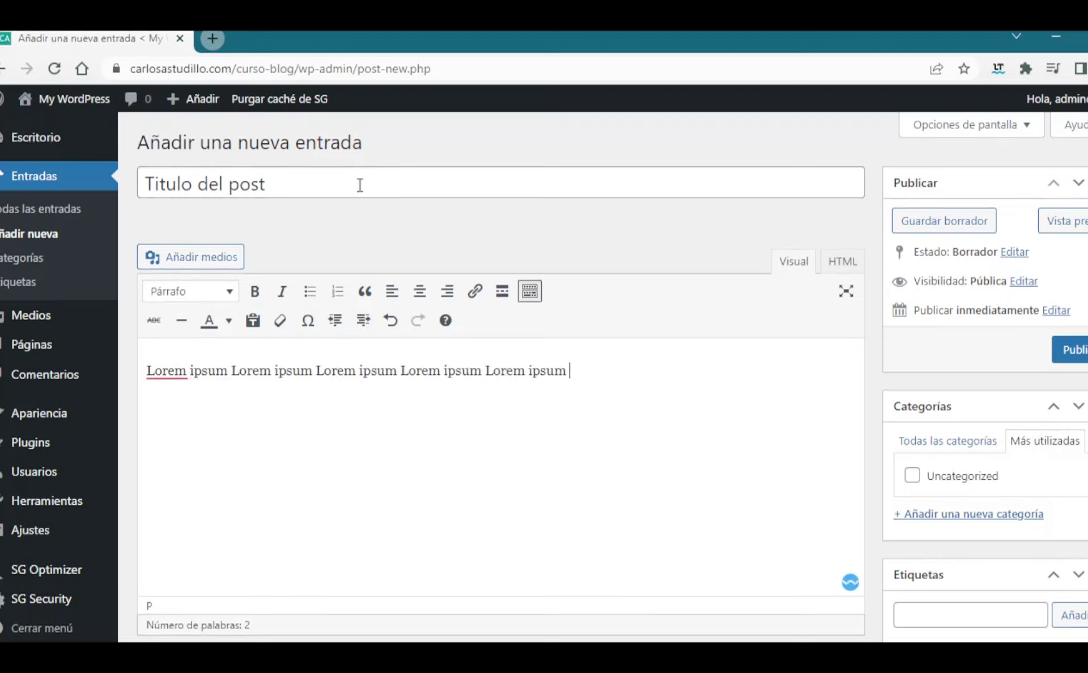
key(ctrl+v)
key(ctrl+v)
key(ctrl+v)
key(ctrl+v)
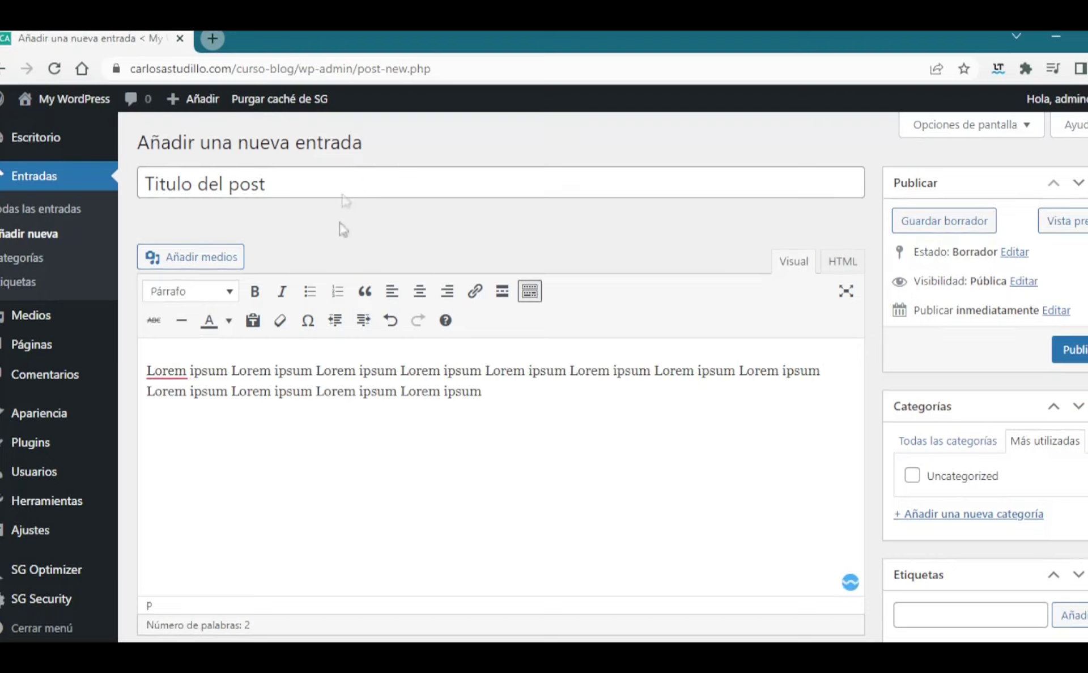
Step: Format the fourth "Lorem" in the first line of the body as bold red text
double_click(432, 372)
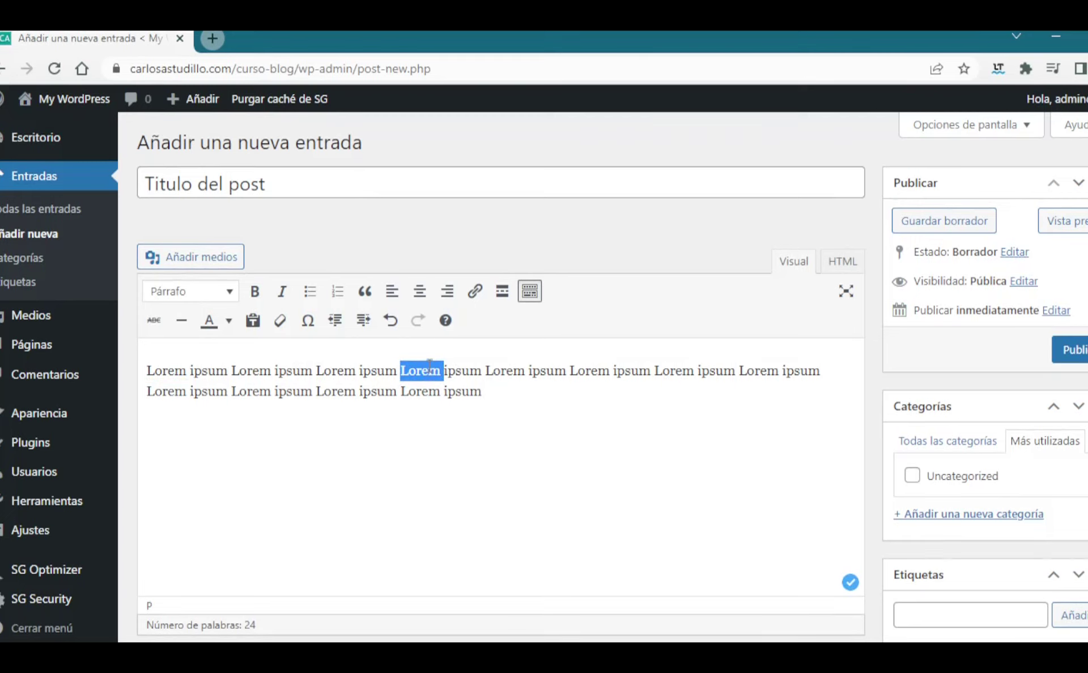
click(256, 291)
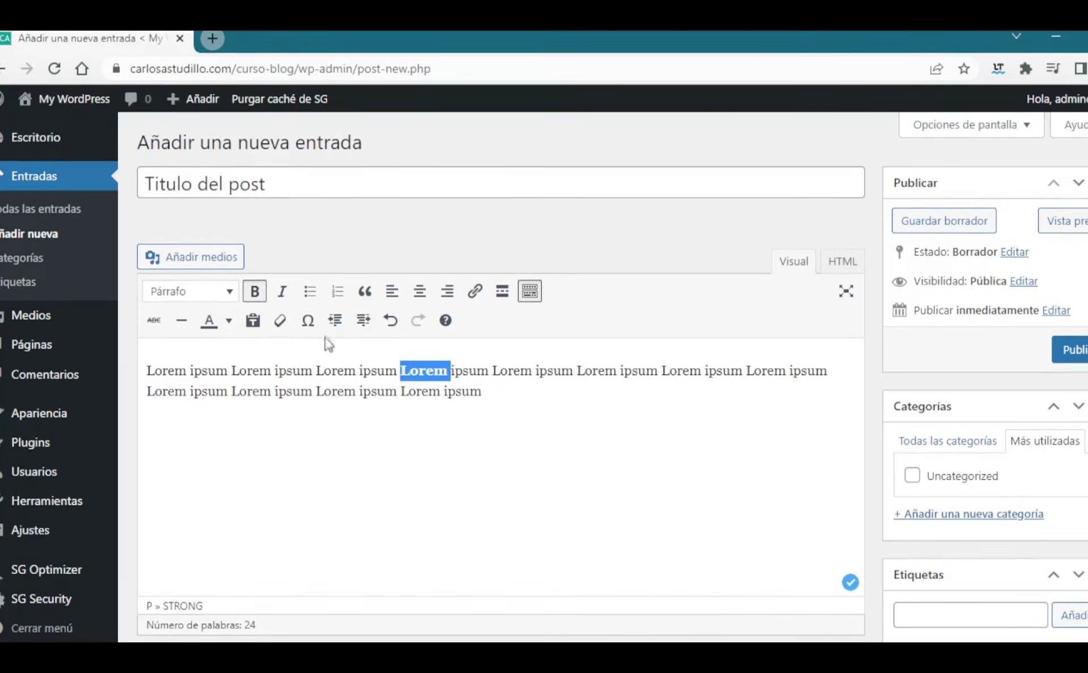
click(221, 320)
click(160, 378)
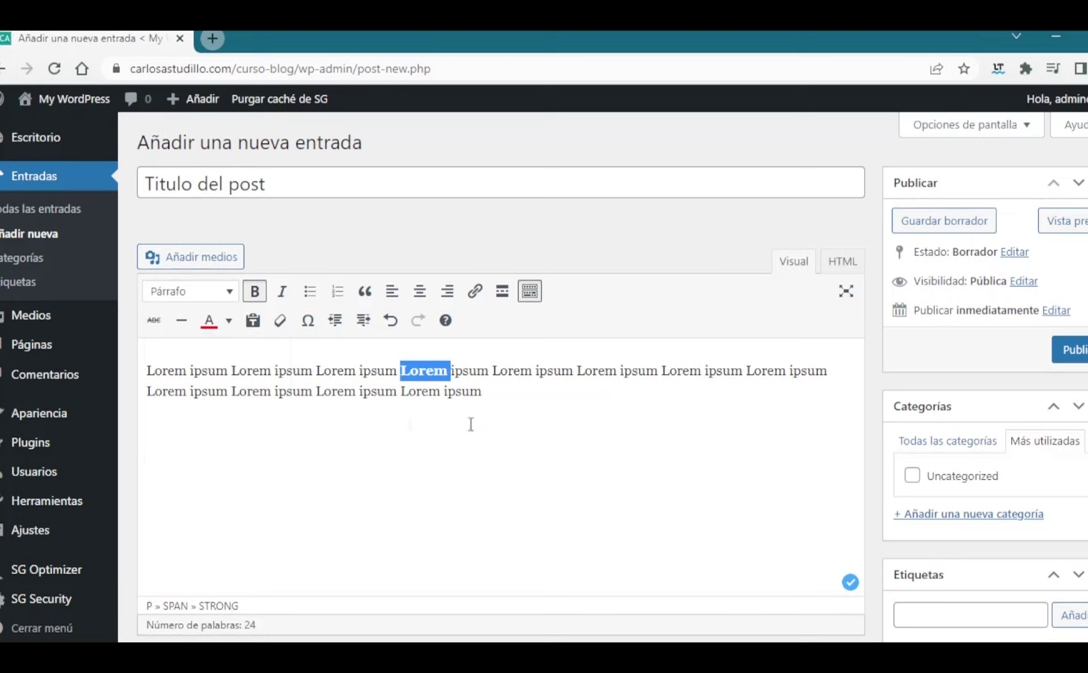
click(474, 424)
Step: Link the last "Lorem ipsum" of the body text to the URL "#"
drag(485, 392, 400, 392)
click(475, 292)
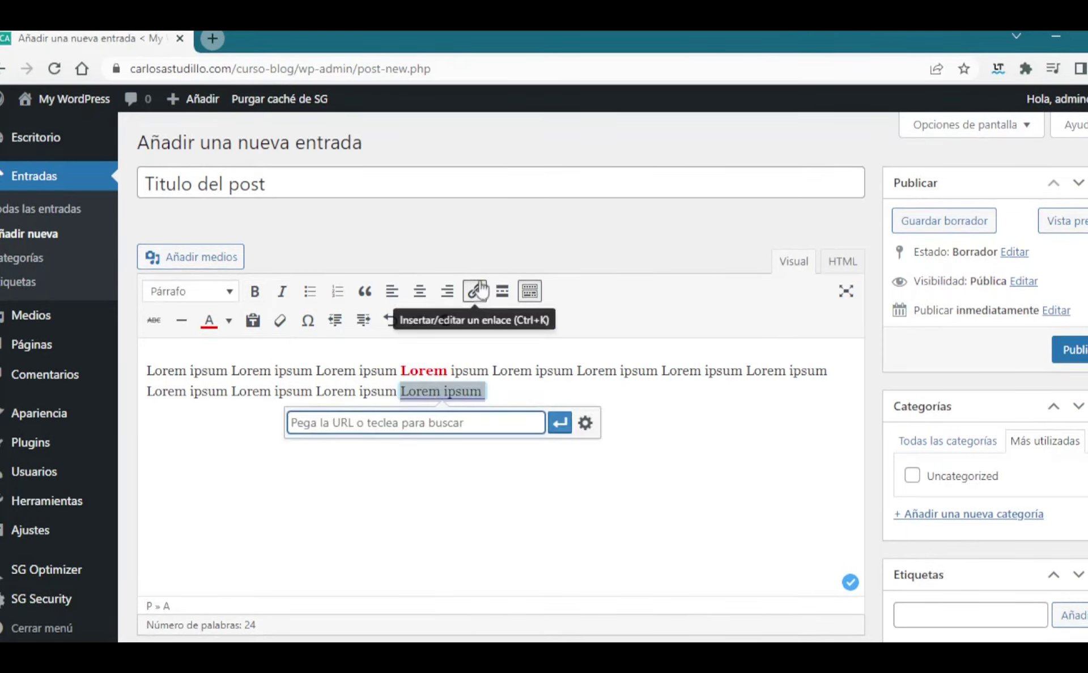
text(#)
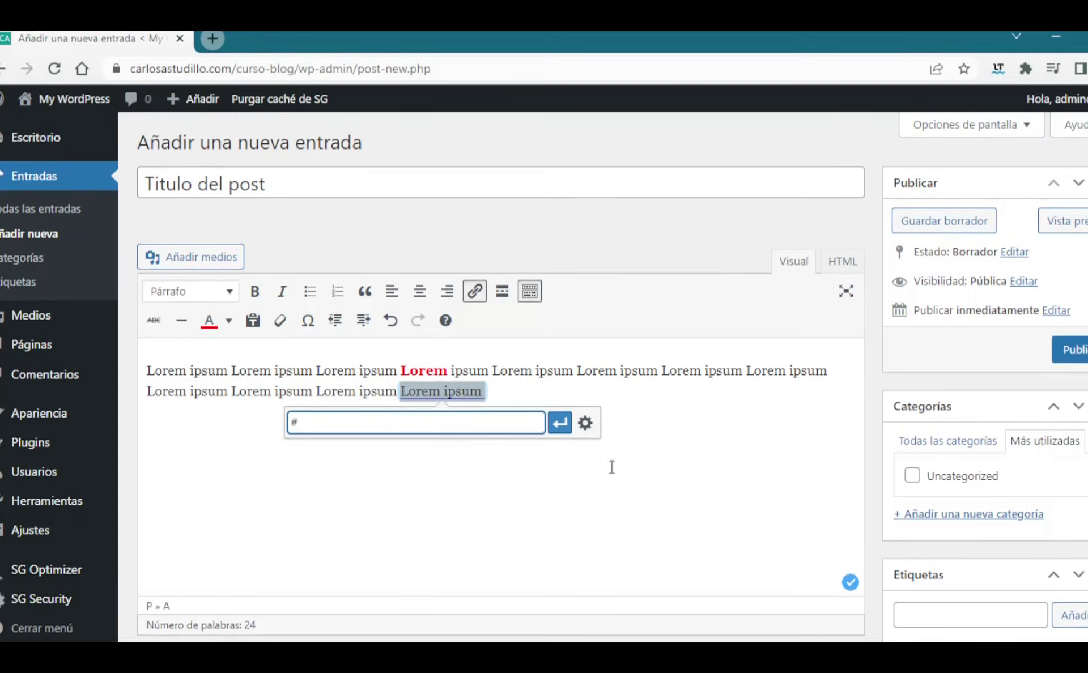
click(560, 422)
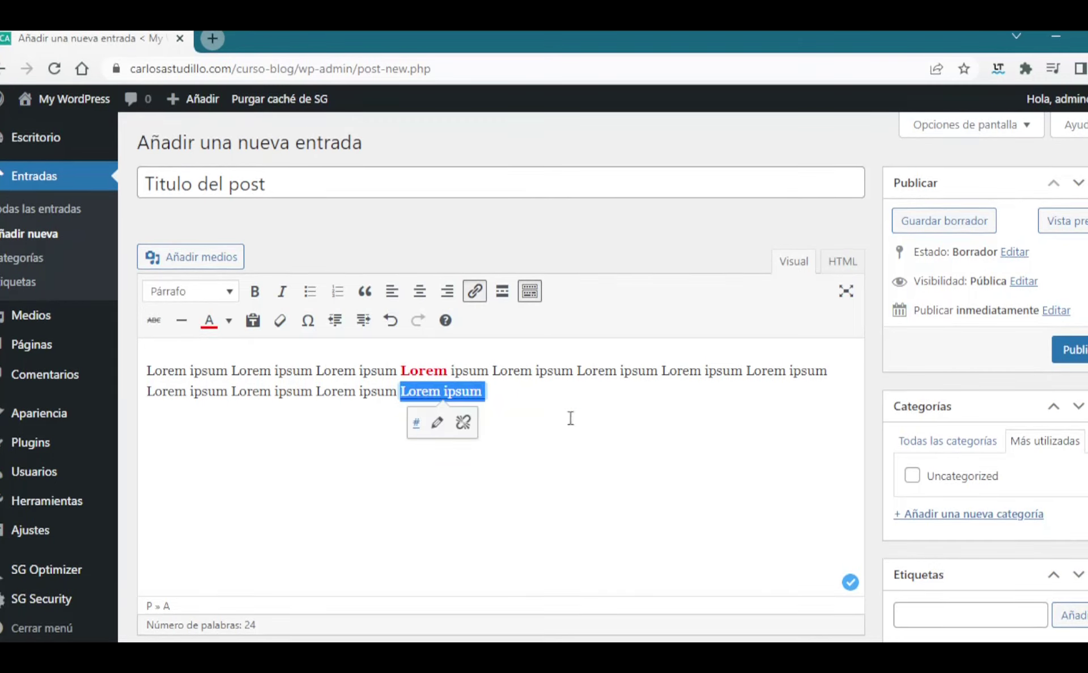
click(604, 352)
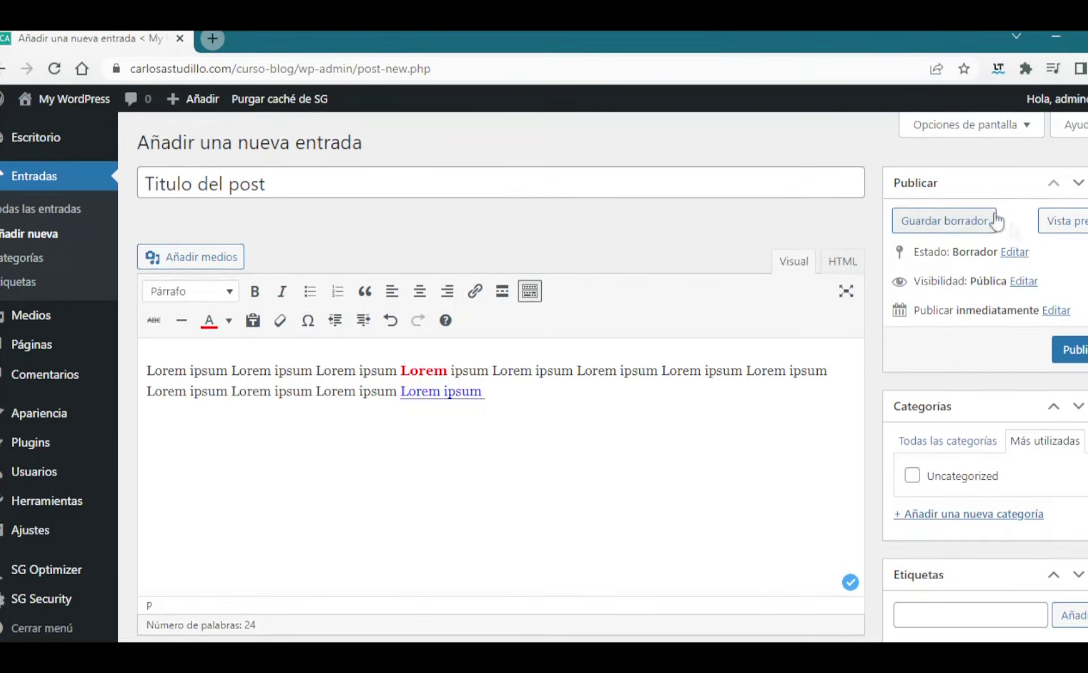
Step: Preview the post, check its formatted body text on the site and return to the post editor
click(1077, 224)
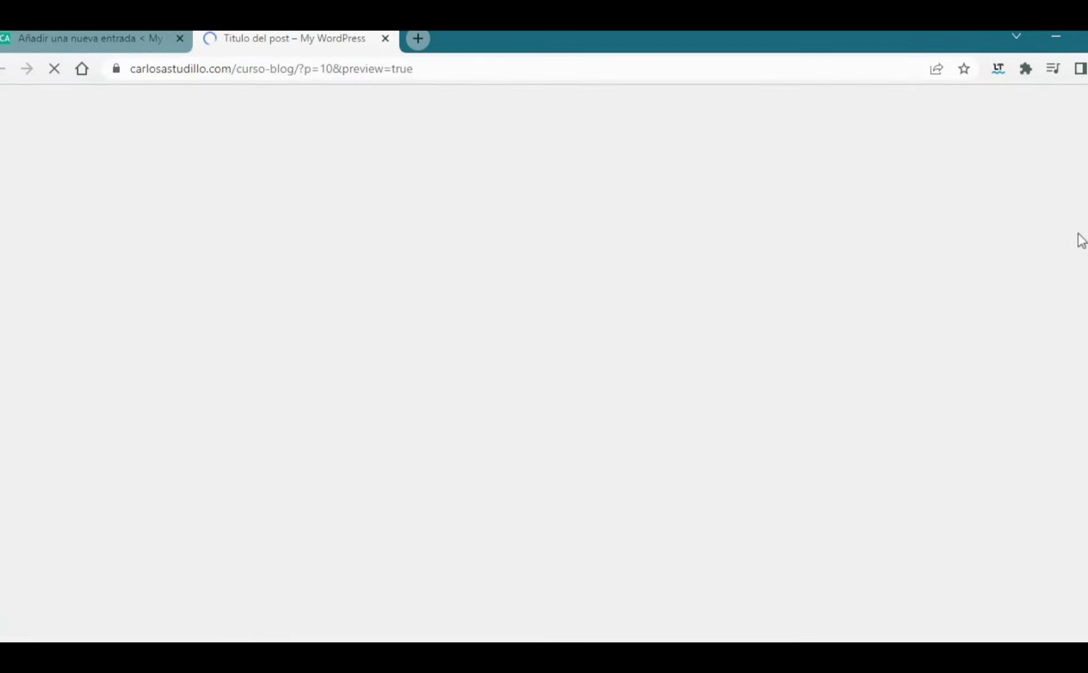
scroll(479, 287, down, 2)
scroll(489, 369, down, 1)
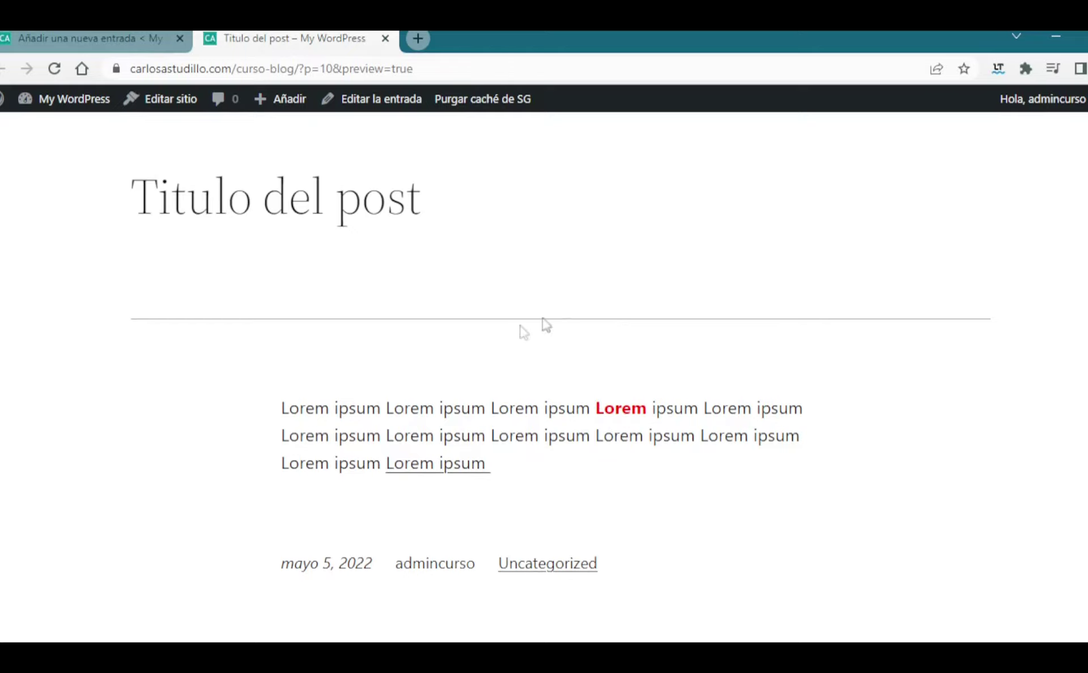
drag(526, 476, 284, 405)
click(90, 34)
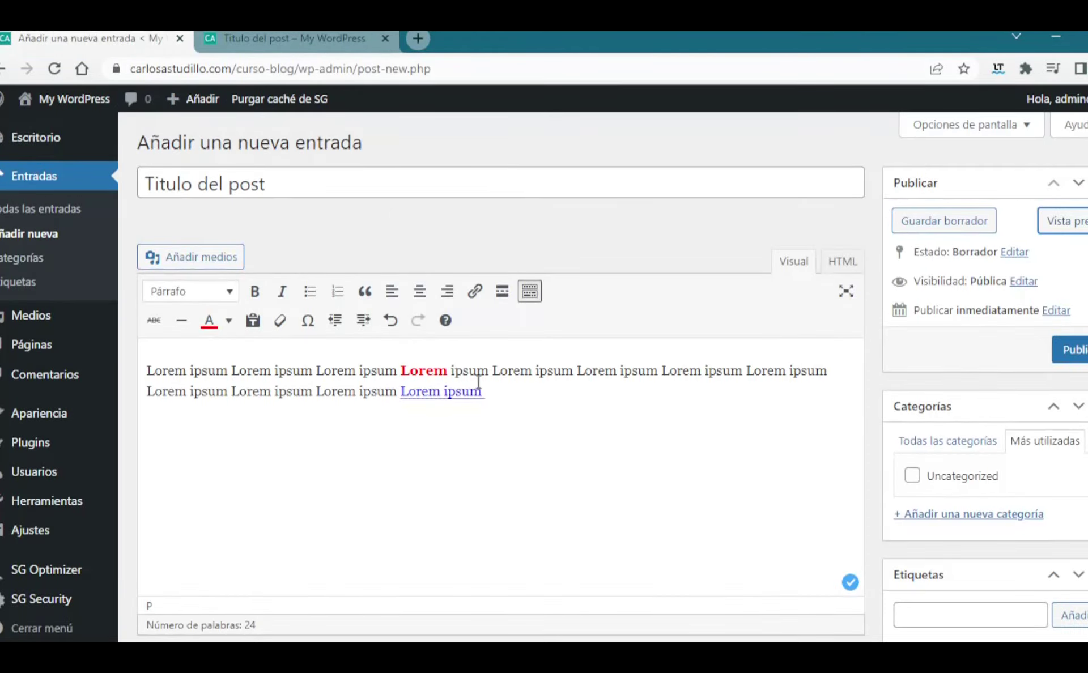
scroll(516, 401, down, 3)
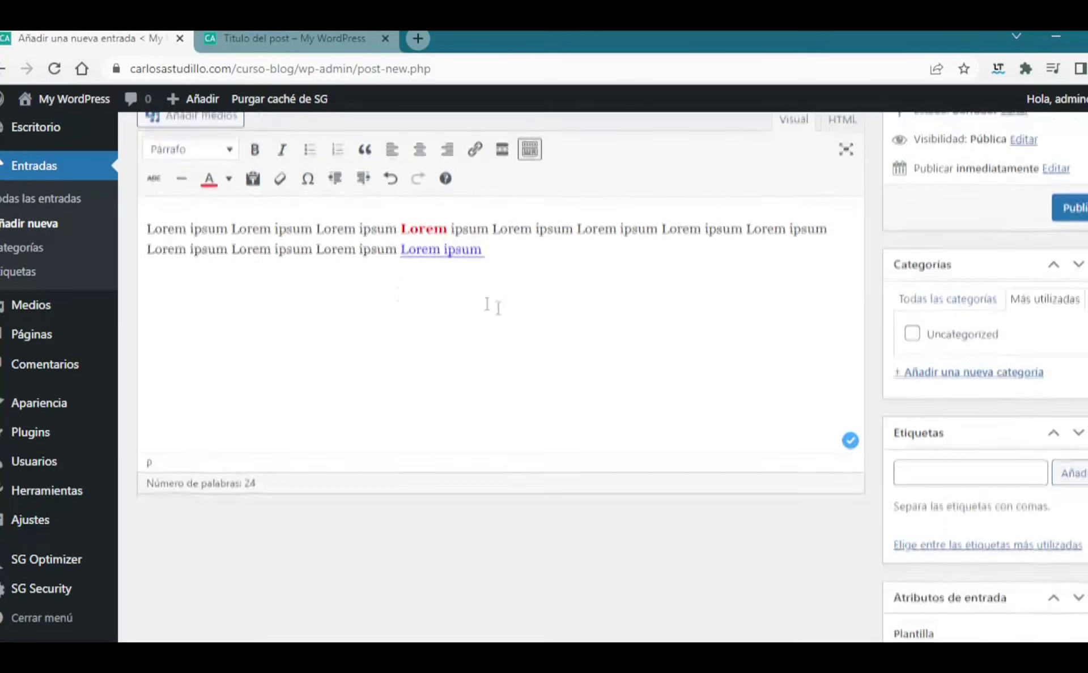
Step: Inspect the post body's HTML source code and return to the visual editing view
scroll(640, 348, up, 2)
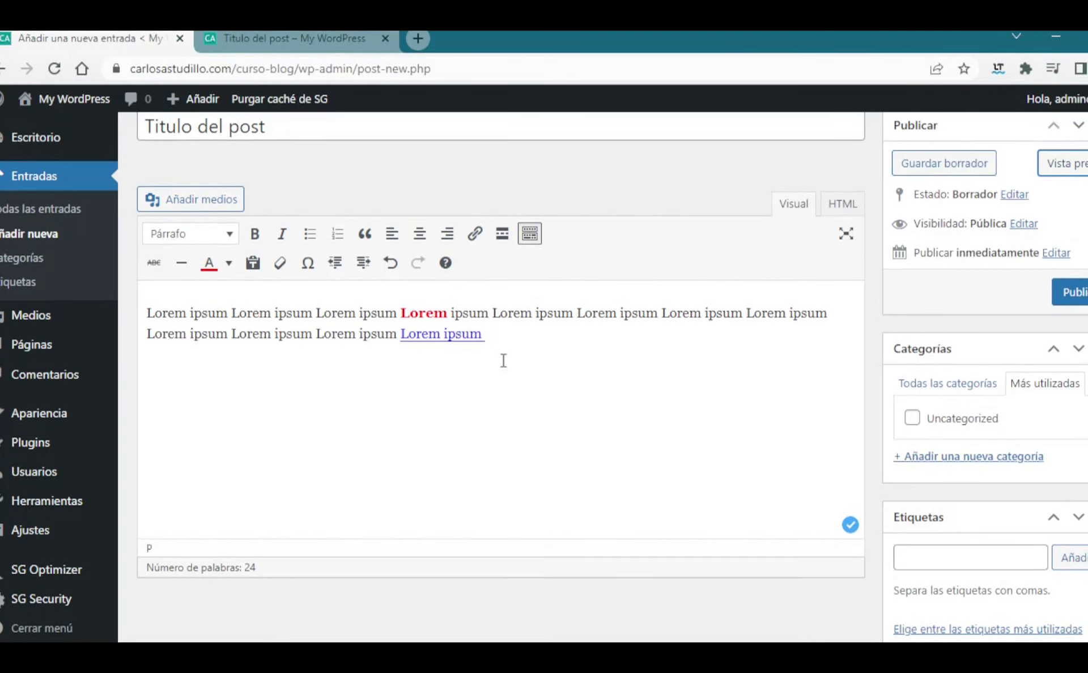
drag(501, 336, 142, 310)
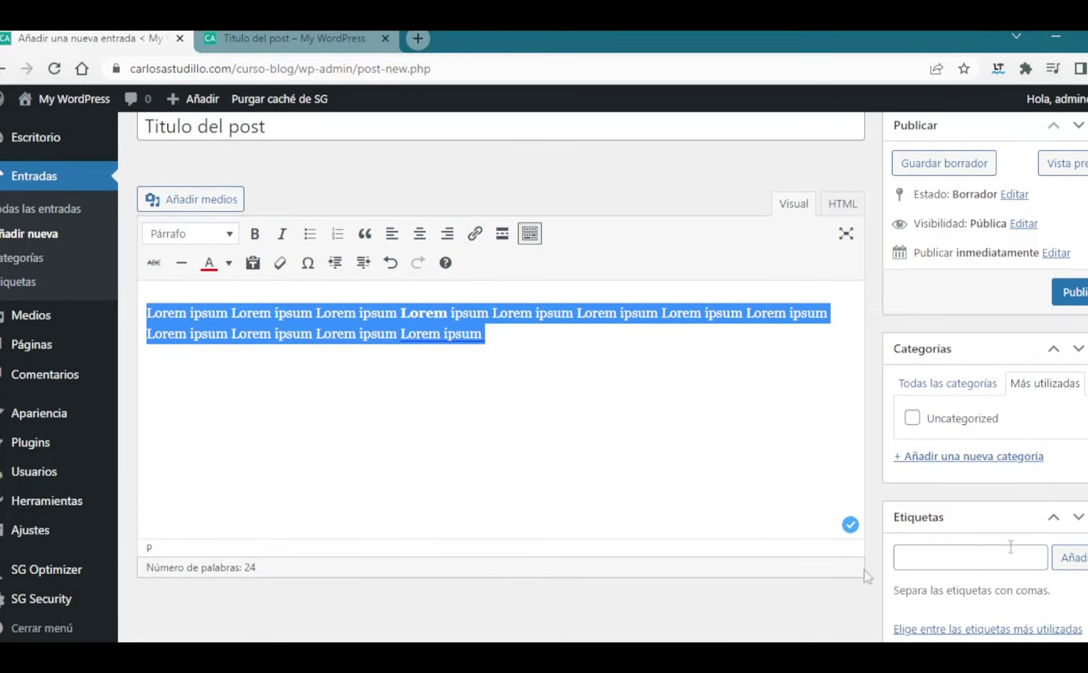
scroll(1068, 465, down, 5)
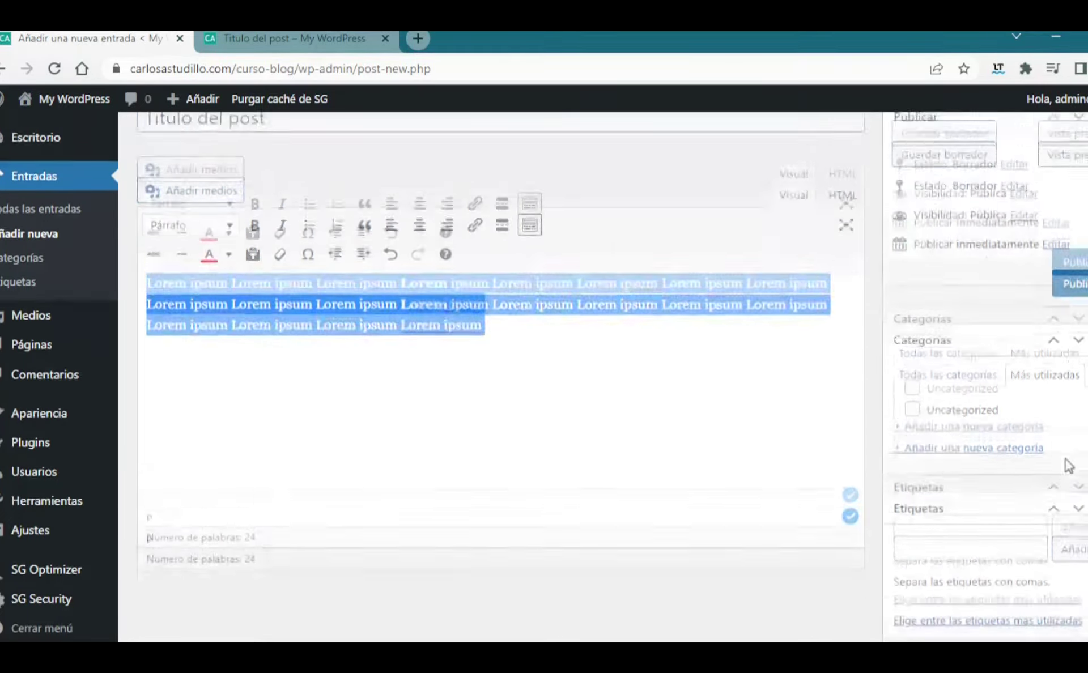
scroll(1068, 469, up, 5)
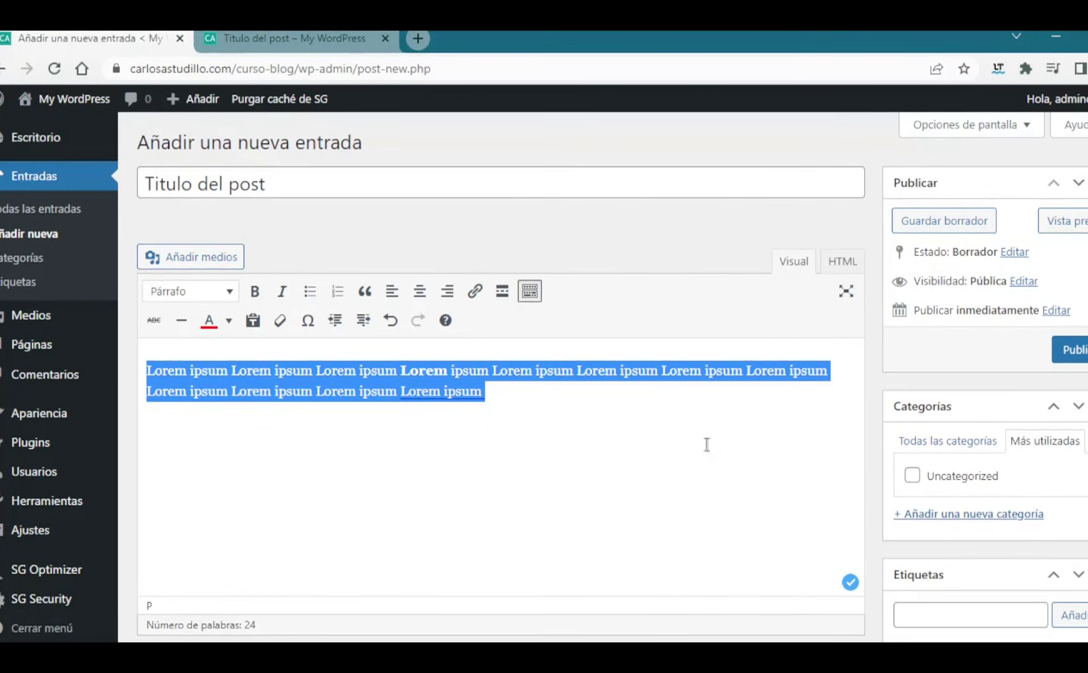
click(526, 404)
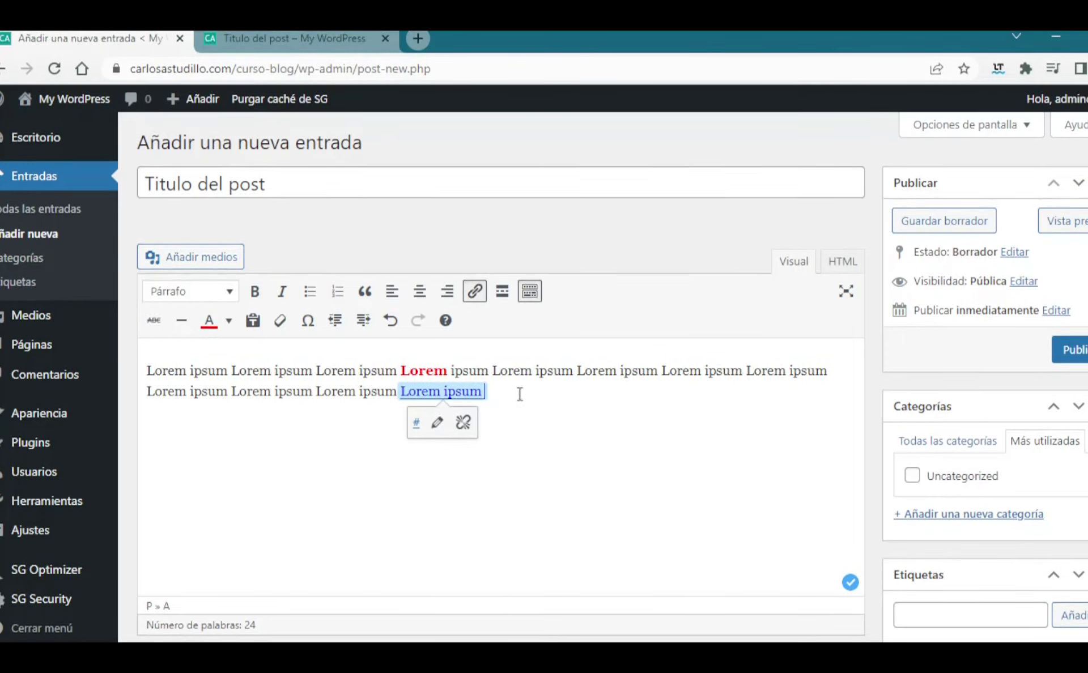
click(832, 270)
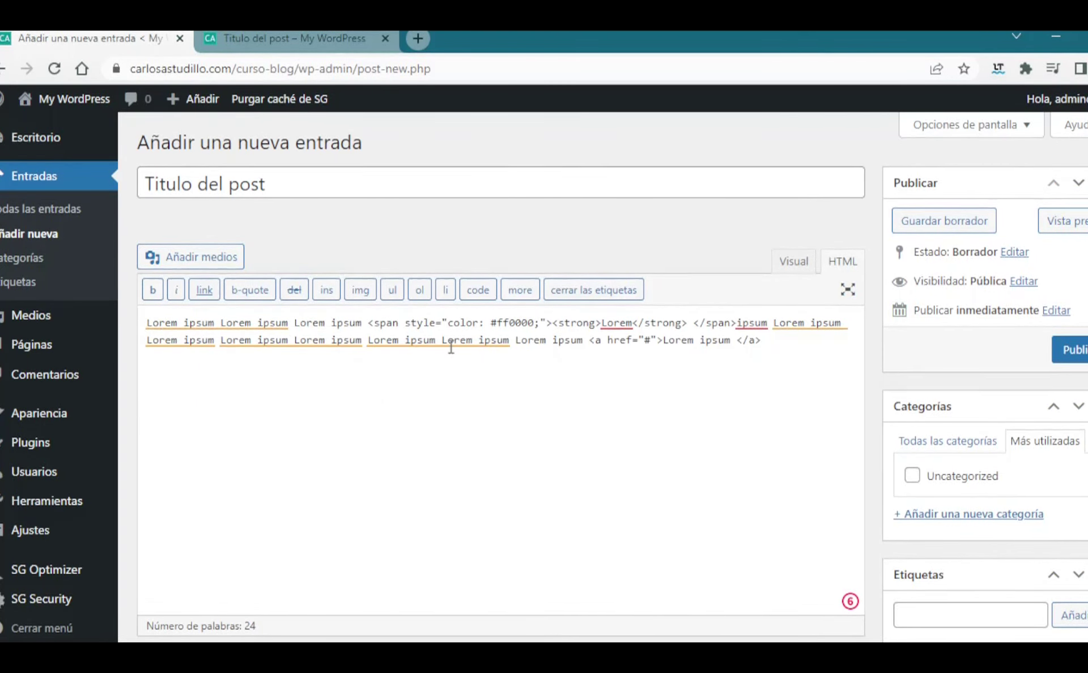
click(796, 263)
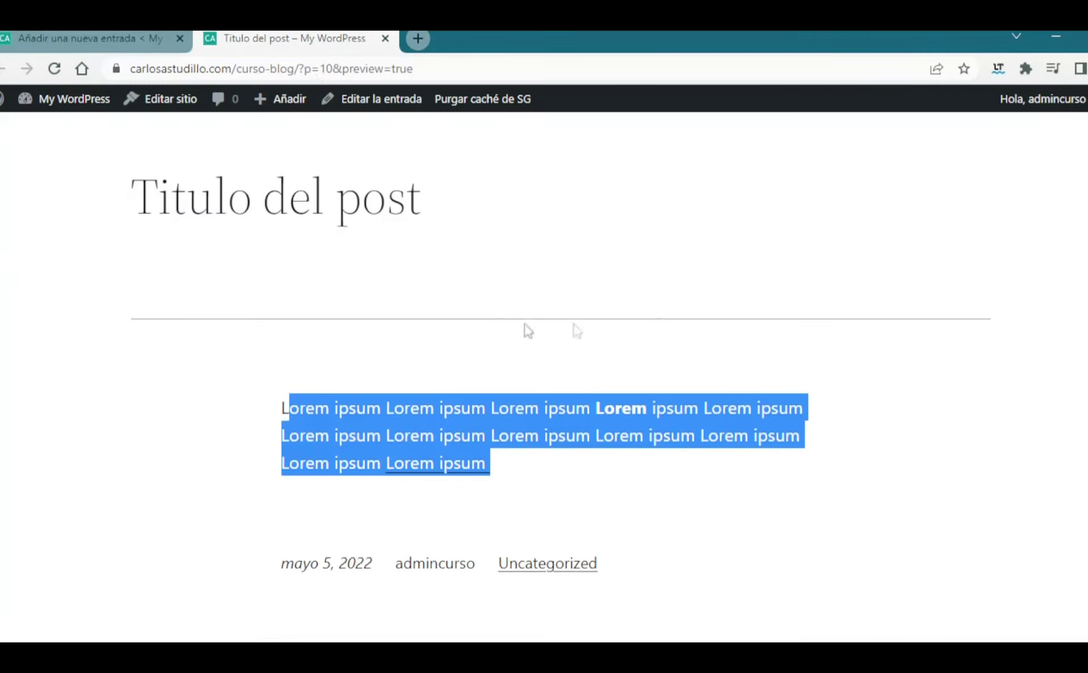
Step: Review the post's title and body text in the site preview, and return to the post editor
click(541, 311)
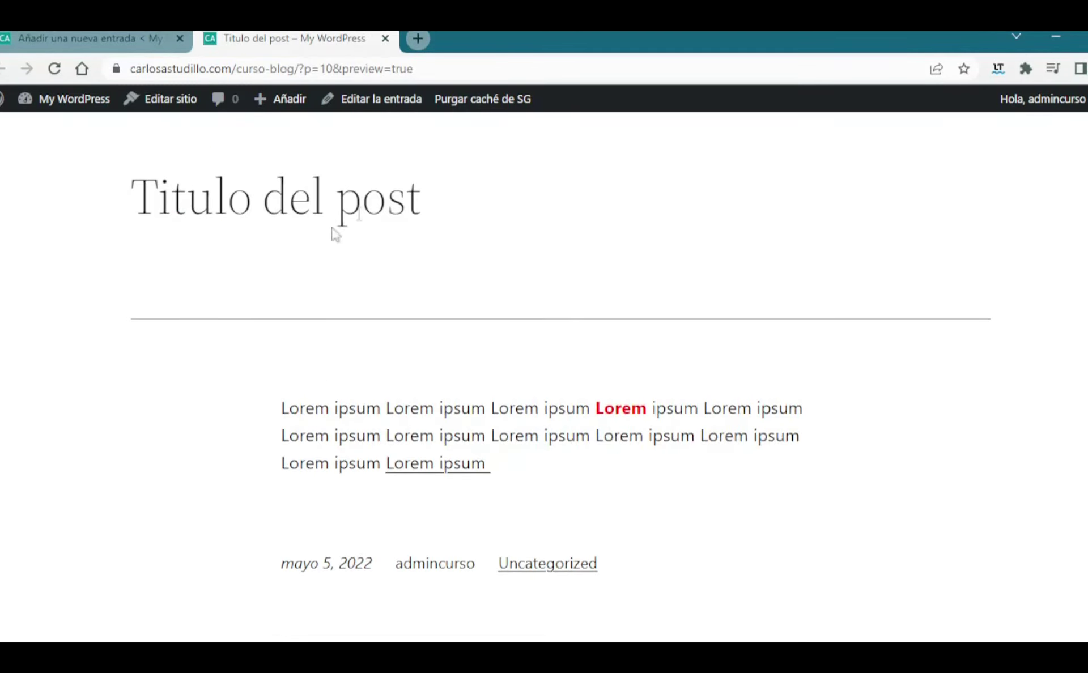
drag(271, 408, 568, 476)
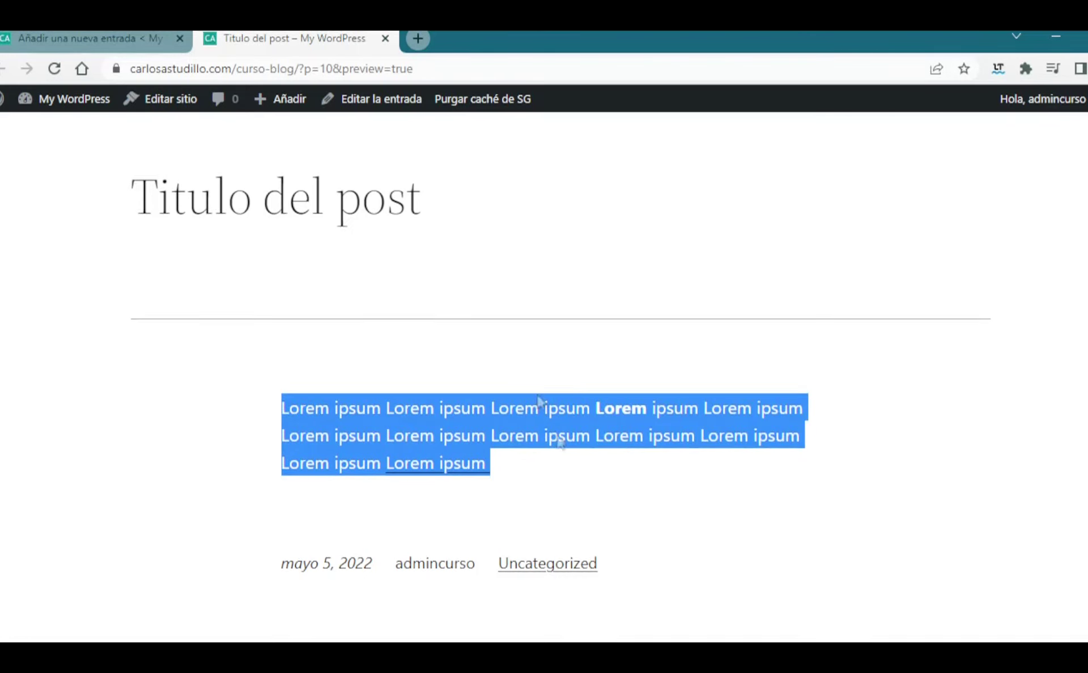
drag(422, 195, 130, 198)
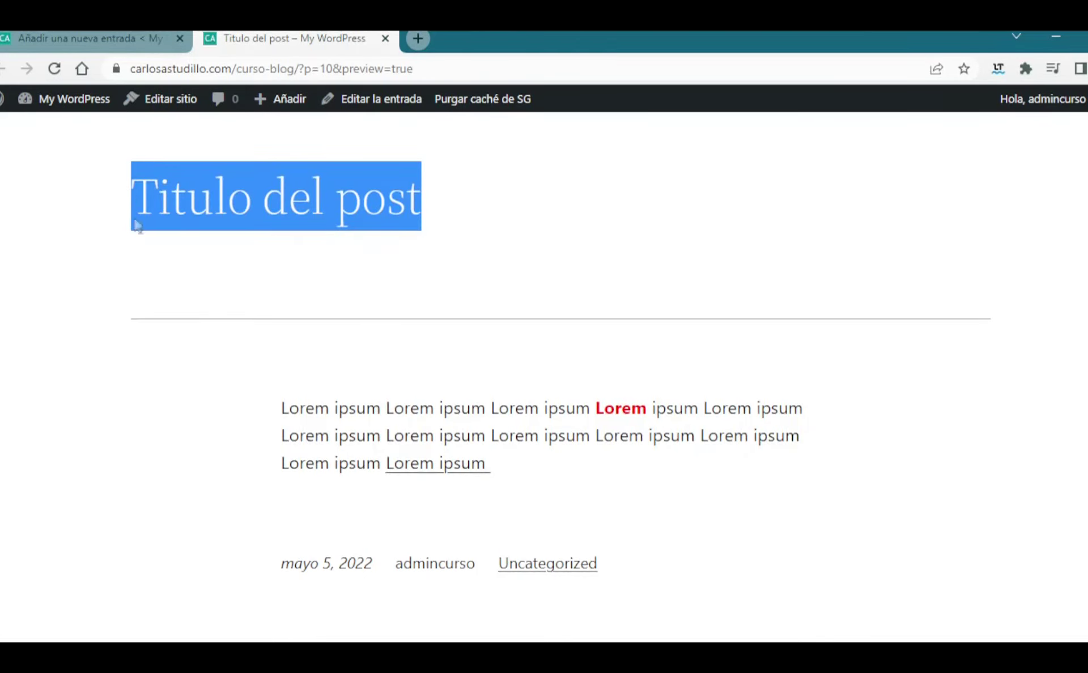
click(170, 41)
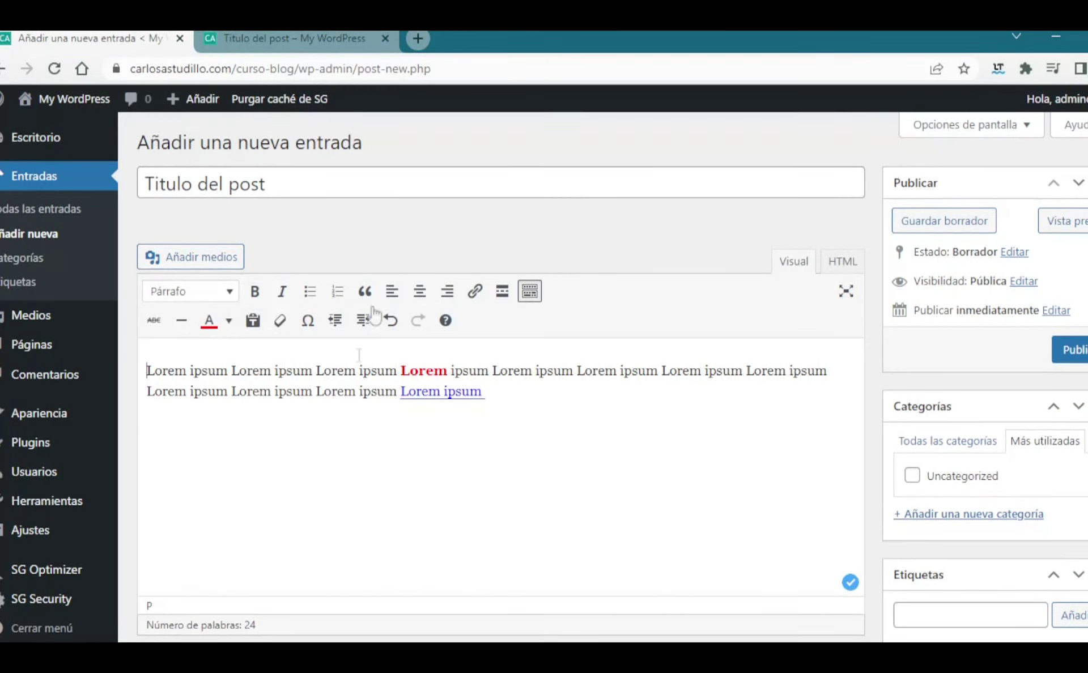
Step: Activate the installed Twenty Twenty-One theme for the site
scroll(71, 445, down, 1)
scroll(70, 442, down, 2)
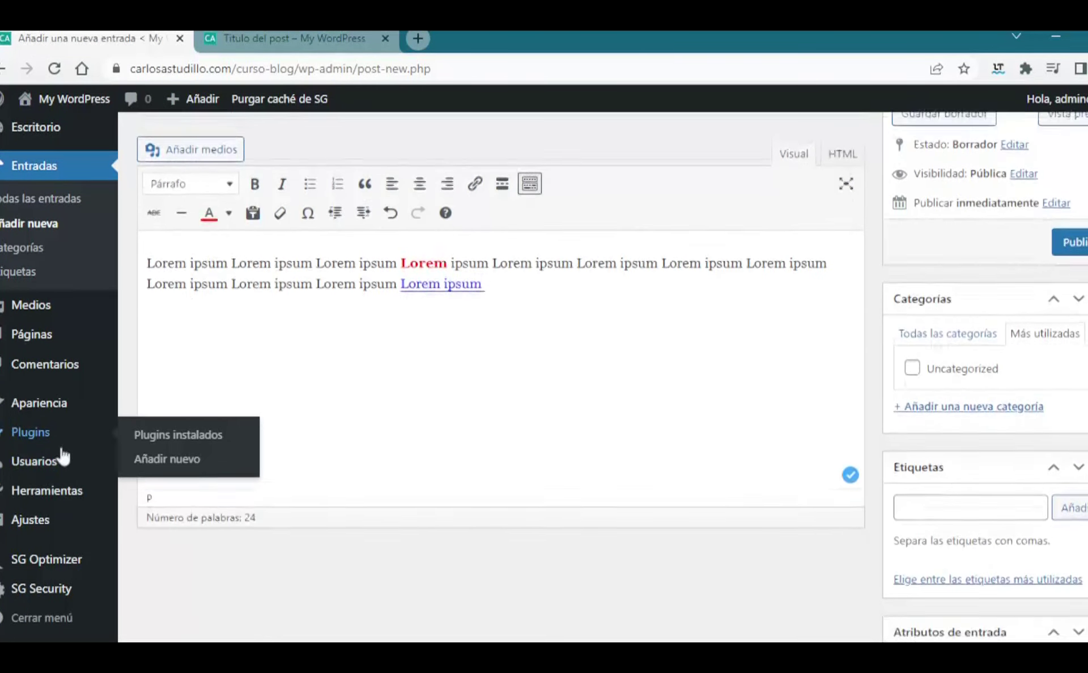
mouse_move(52, 531)
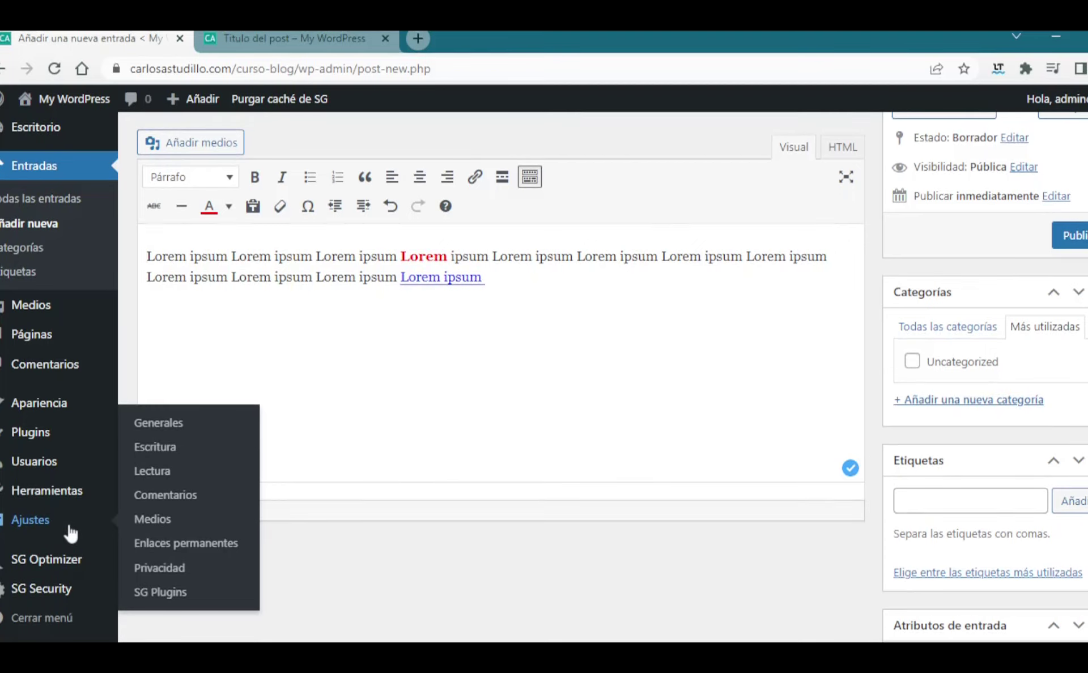
mouse_move(64, 409)
click(164, 408)
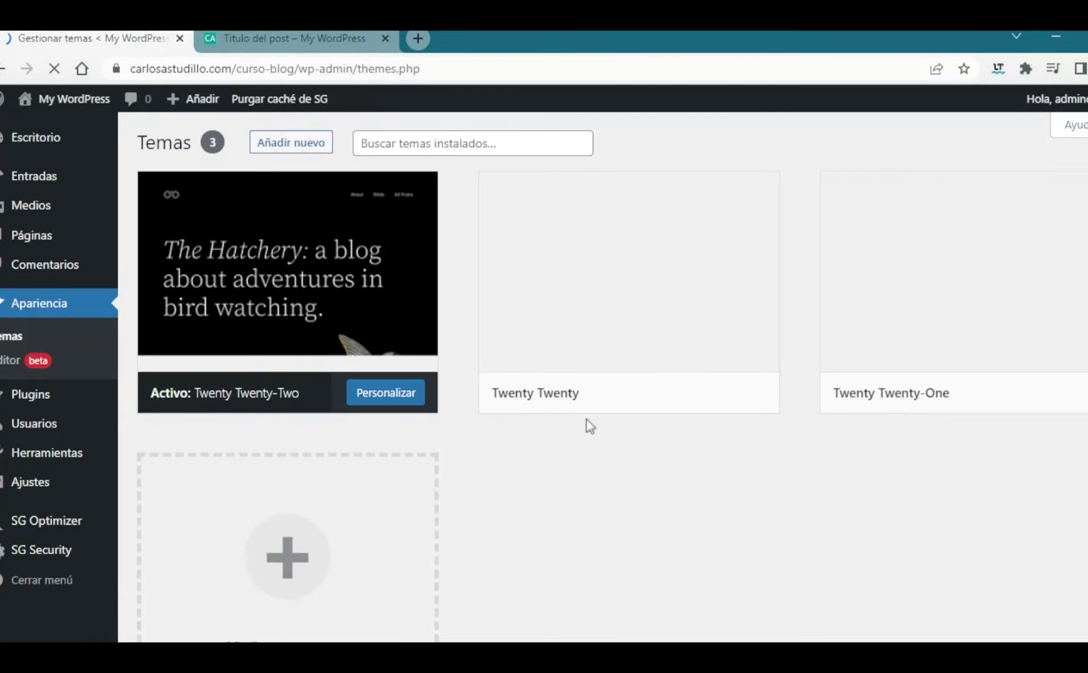
scroll(590, 423, down, 3)
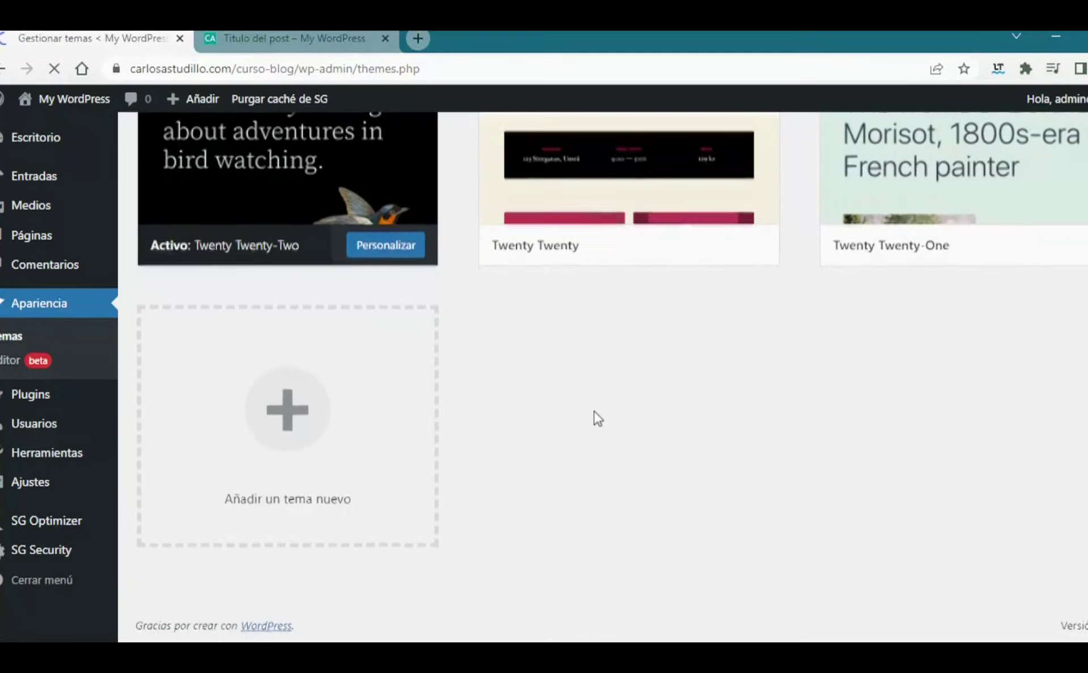
scroll(623, 397, up, 2)
mouse_move(940, 311)
click(997, 361)
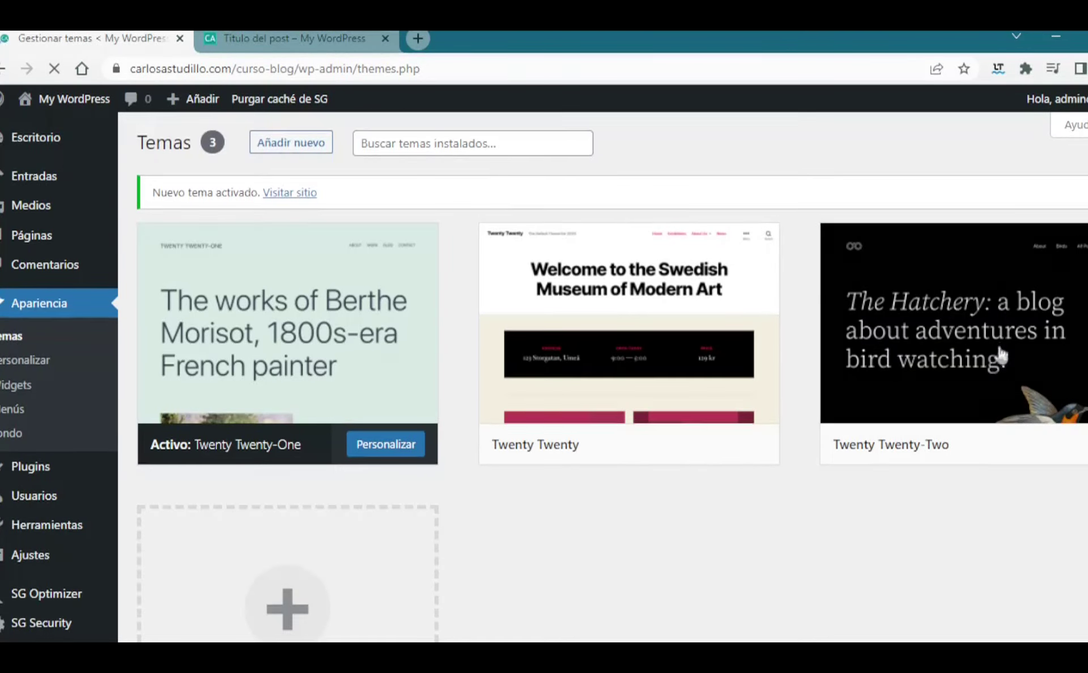
Step: Reload the post preview and examine how the title, body text and post details look in the active theme
key(ctrl+Tab)
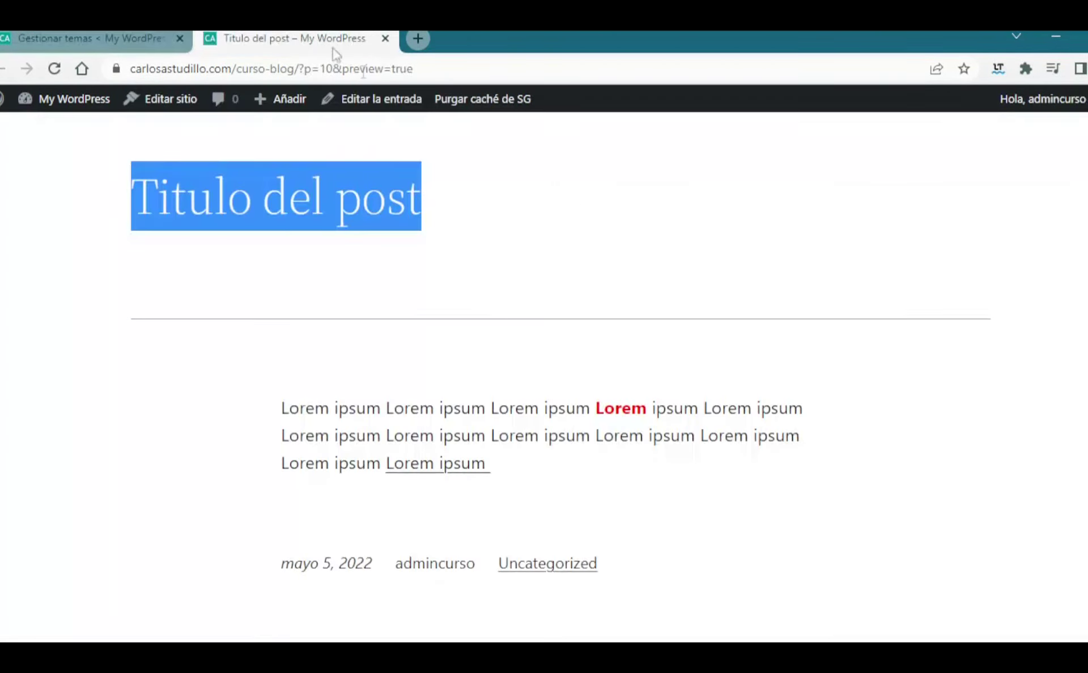
click(54, 69)
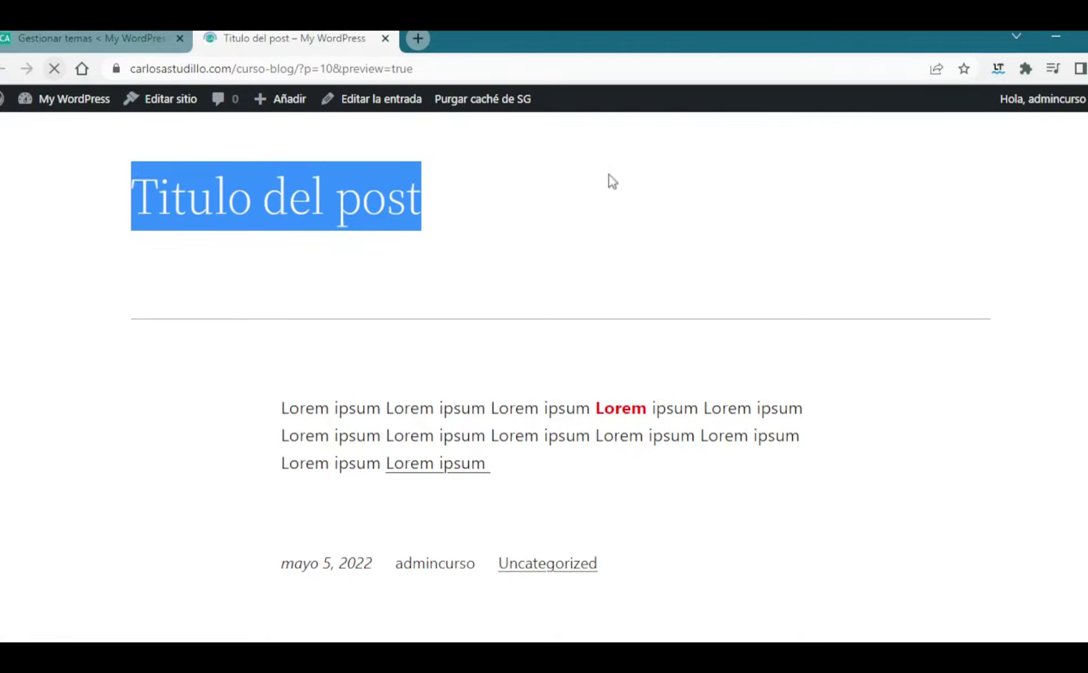
scroll(661, 262, down, 3)
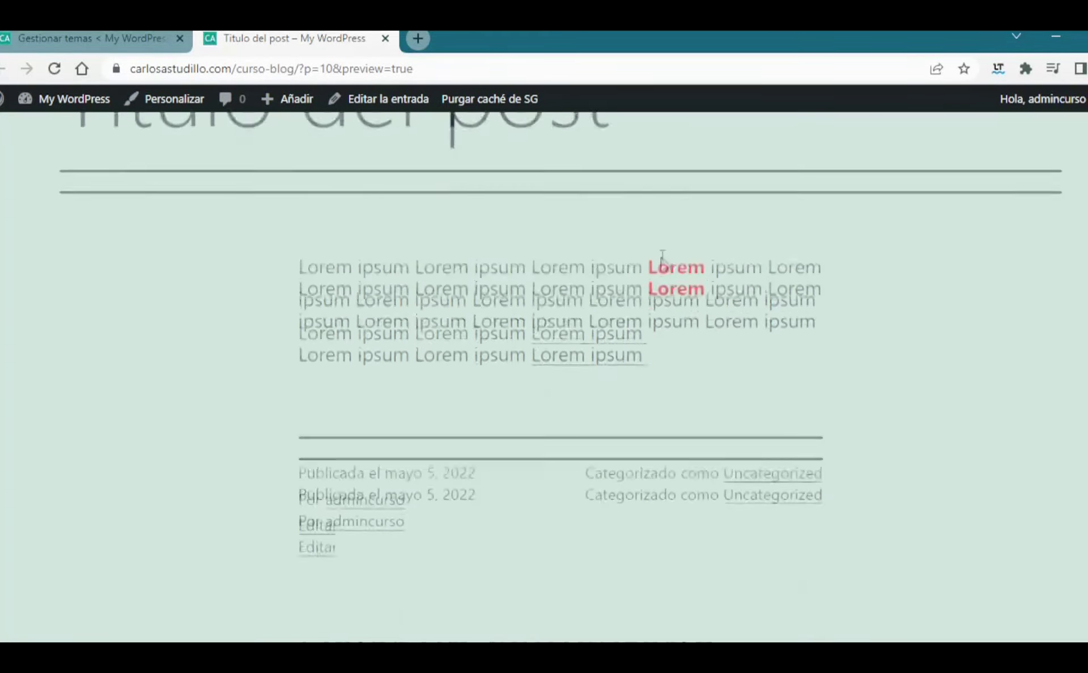
scroll(729, 304, up, 3)
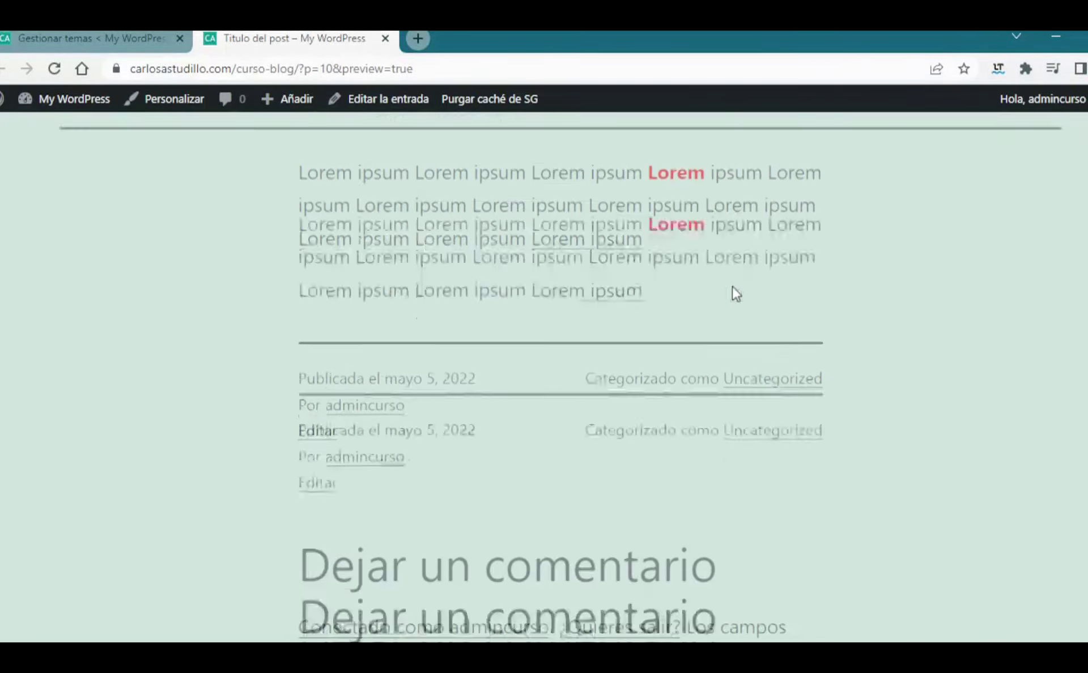
drag(680, 318, 298, 255)
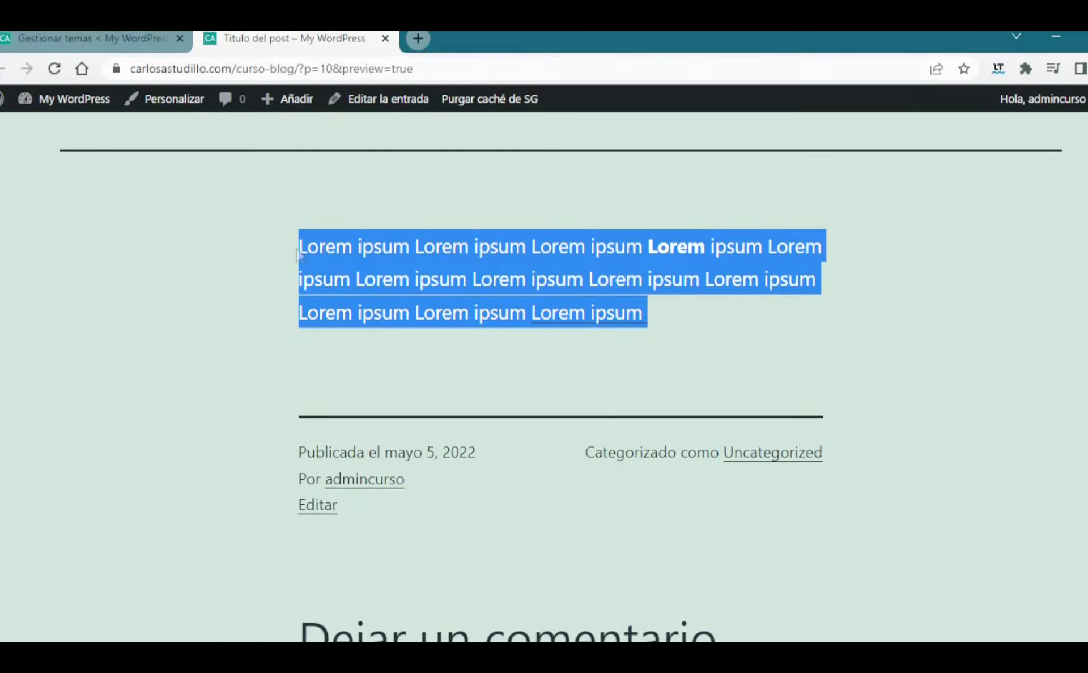
click(595, 243)
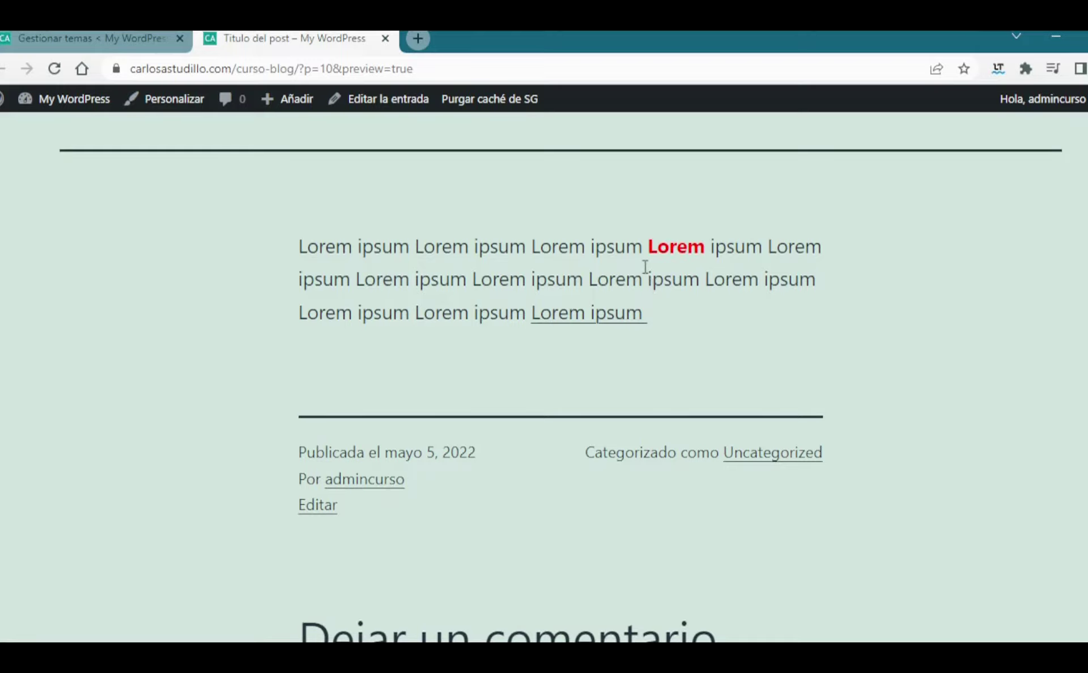
scroll(677, 281, up, 1)
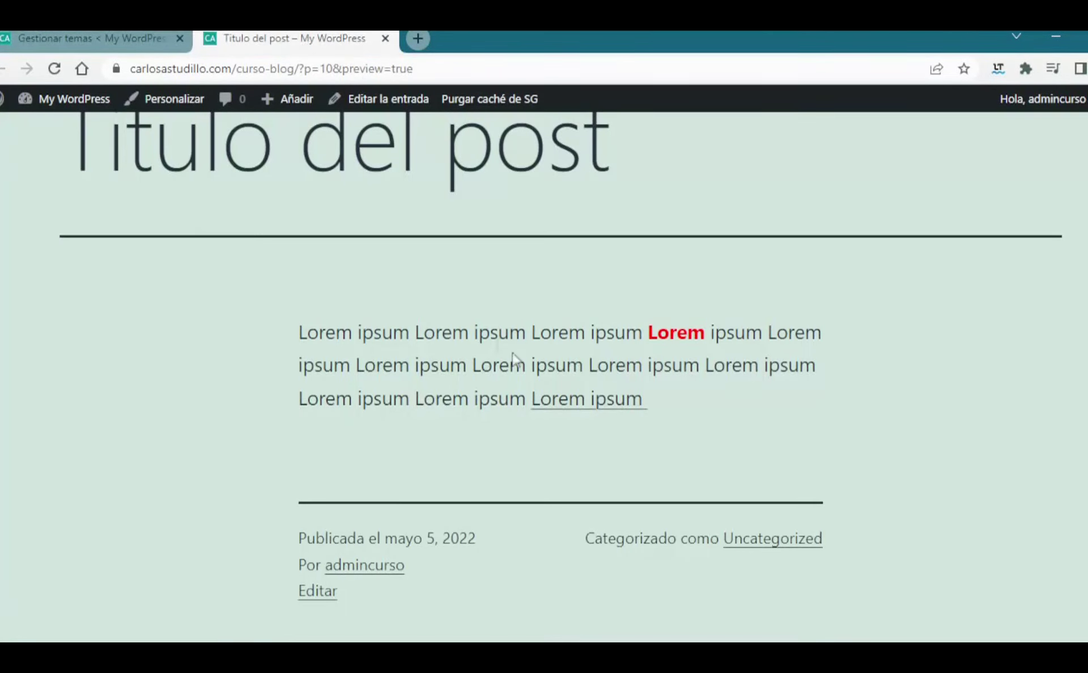
scroll(595, 367, up, 2)
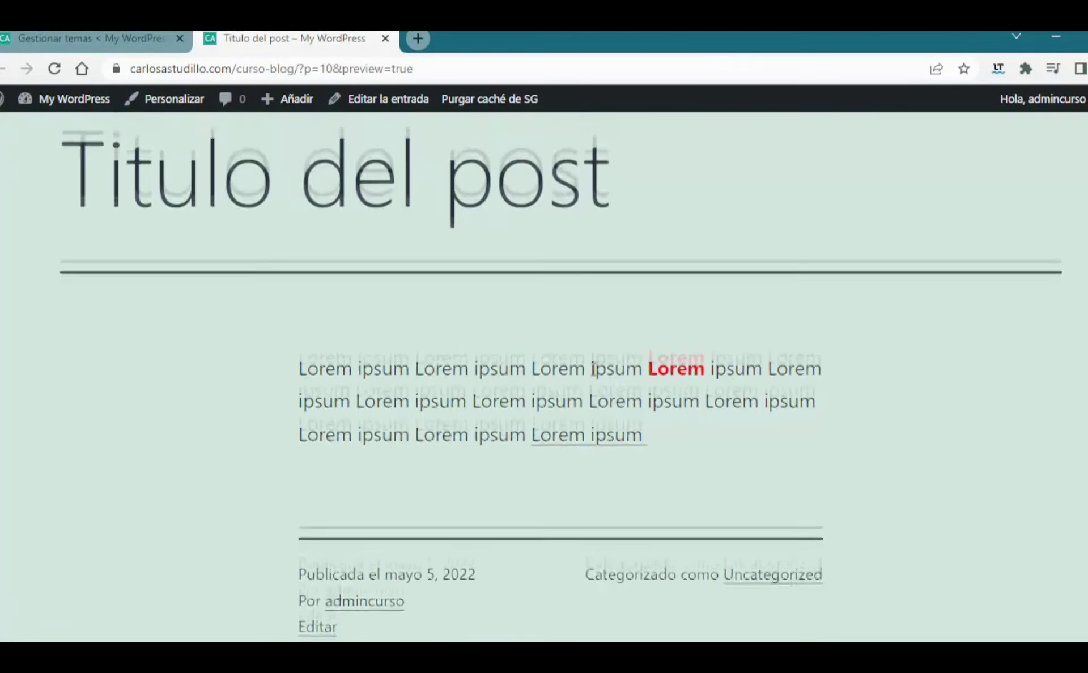
scroll(595, 368, up, 3)
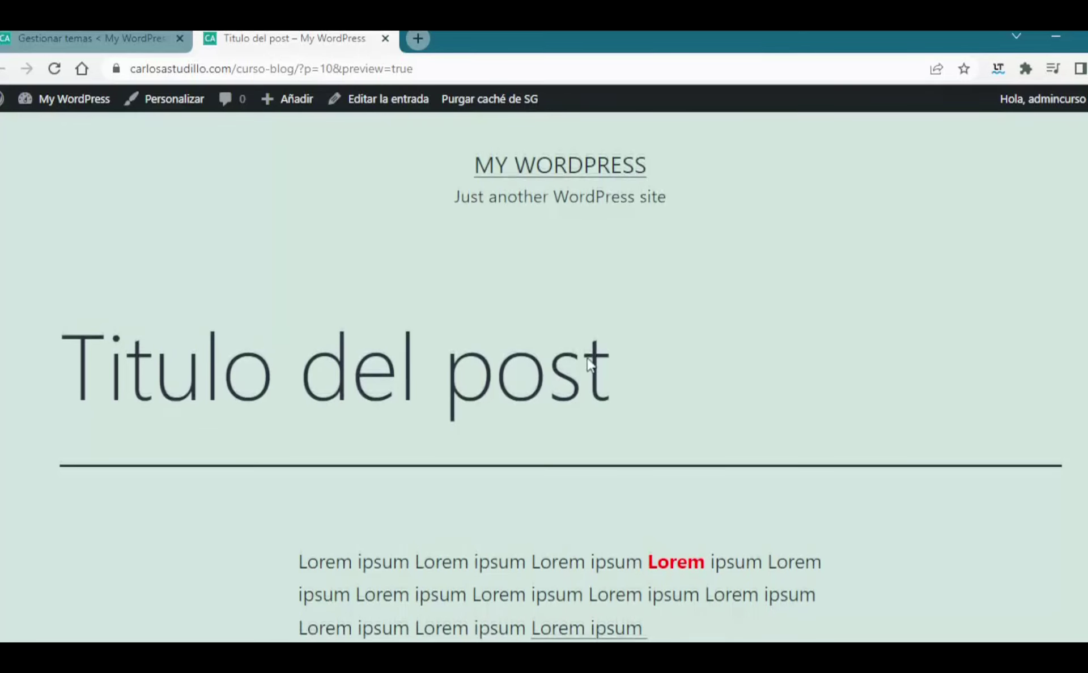
Step: Return to theme management and look over the installed Twenty Twenty-One and Twenty Twenty themes
click(89, 36)
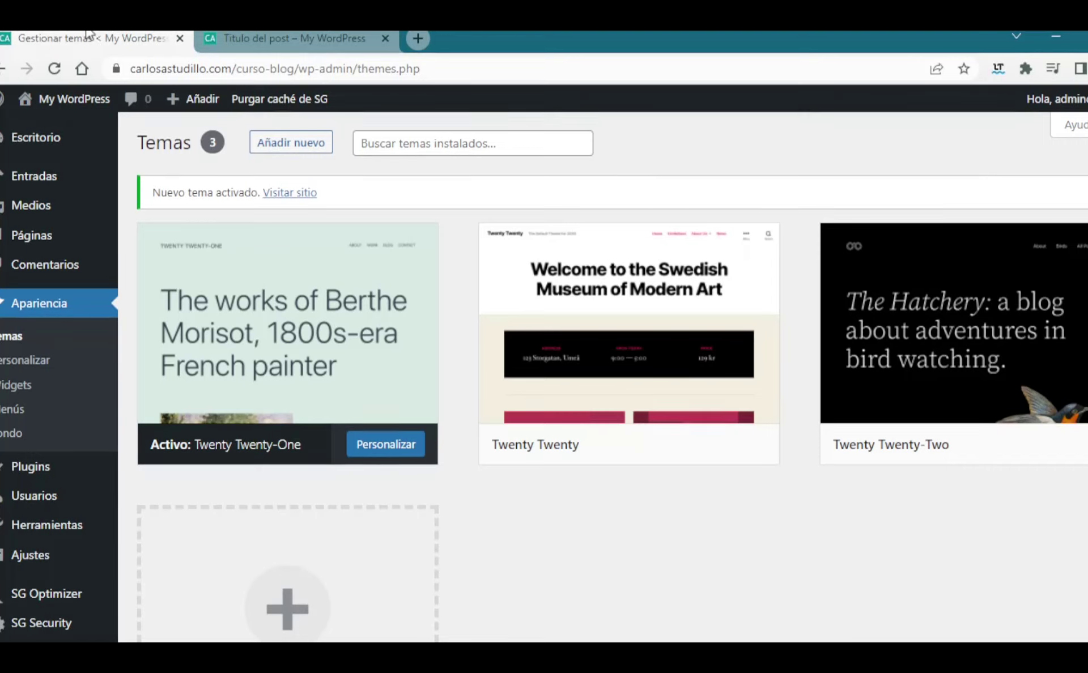
mouse_move(256, 376)
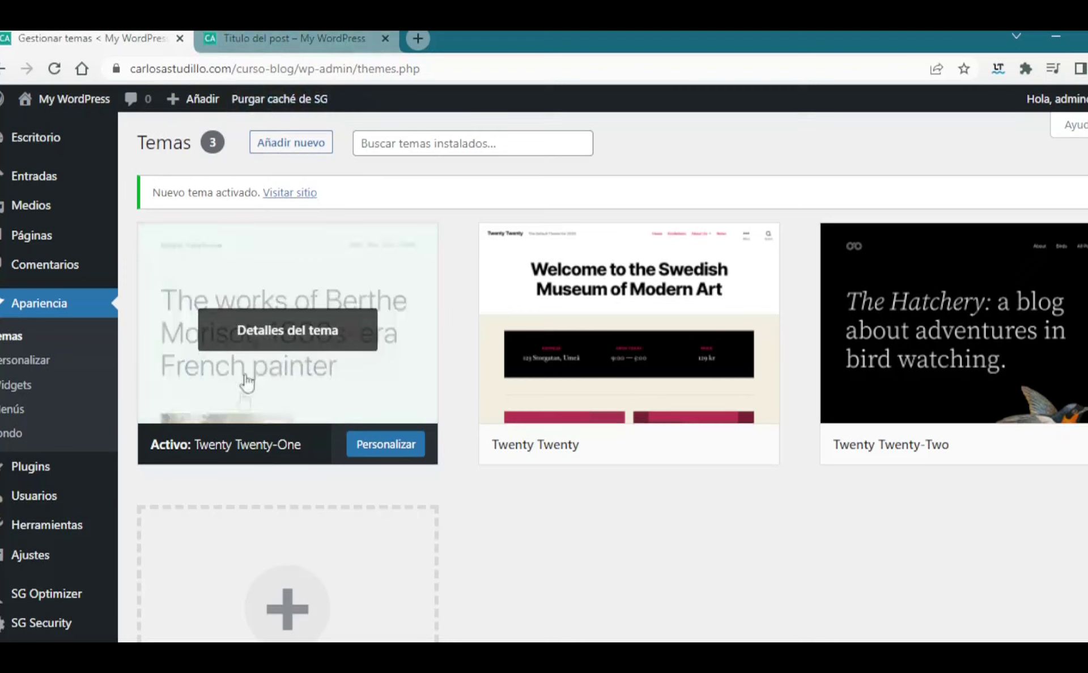
mouse_move(752, 340)
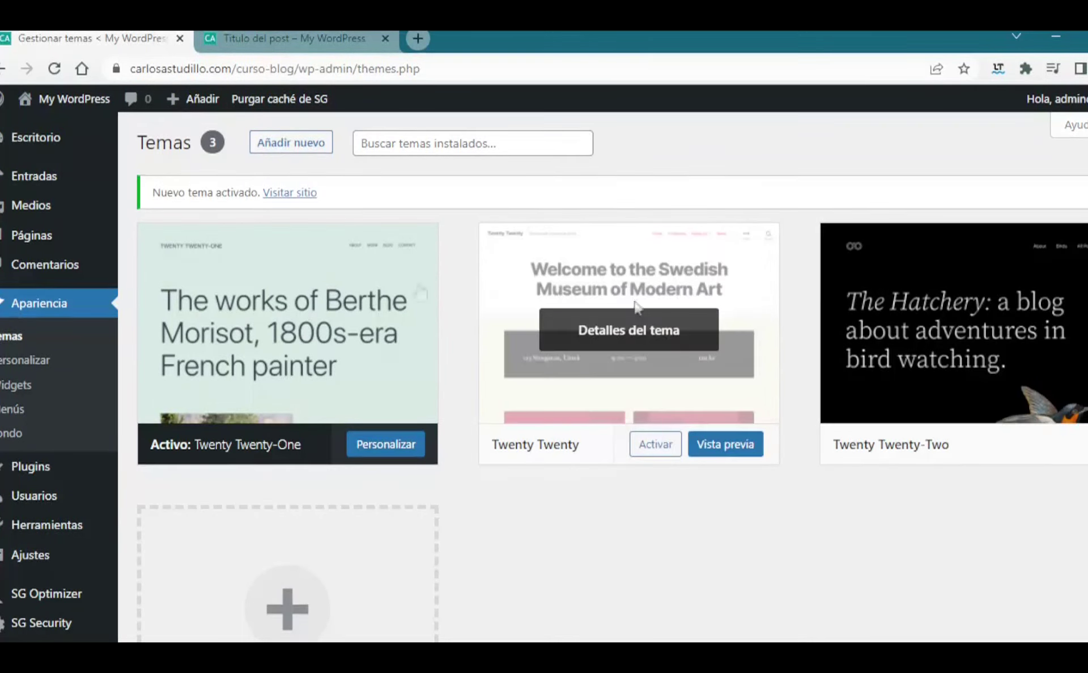
mouse_move(434, 380)
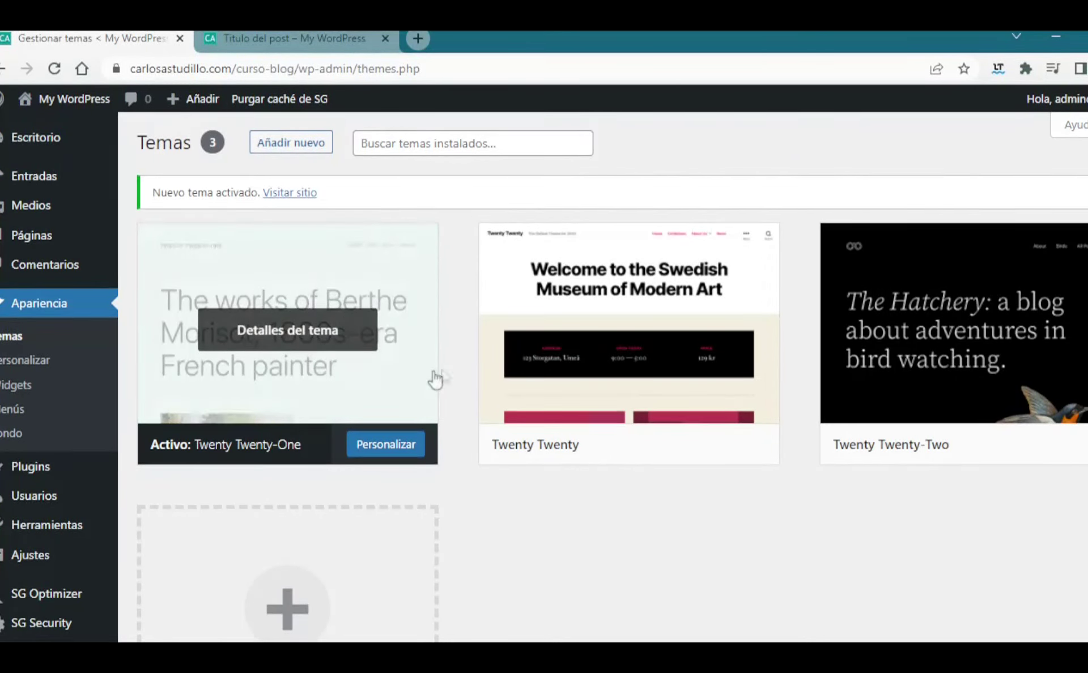
mouse_move(418, 323)
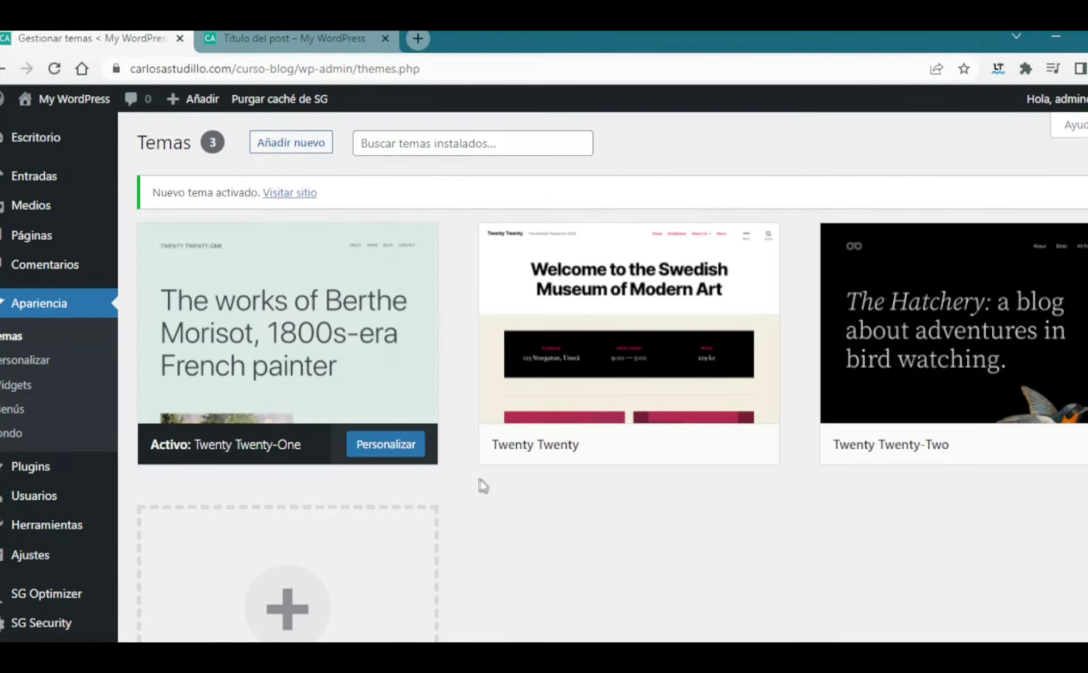
scroll(504, 484, down, 1)
scroll(512, 485, up, 1)
Step: Open the catalog for adding new themes and browse the popular themes, comparing them with the post preview
click(311, 146)
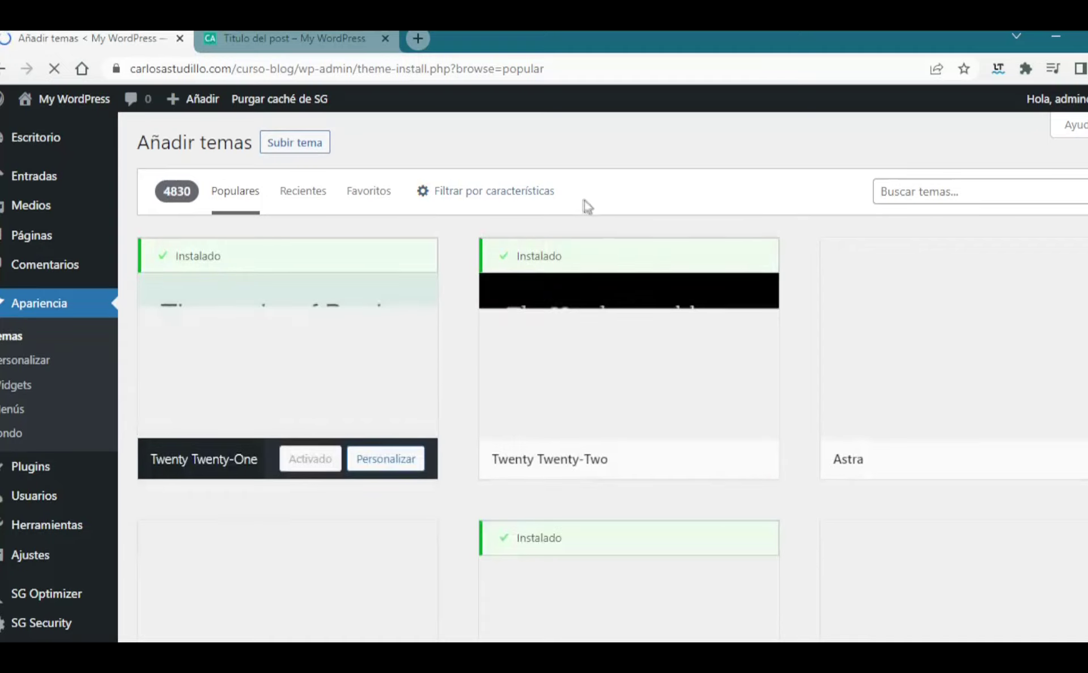
scroll(804, 355, down, 2)
scroll(940, 369, down, 5)
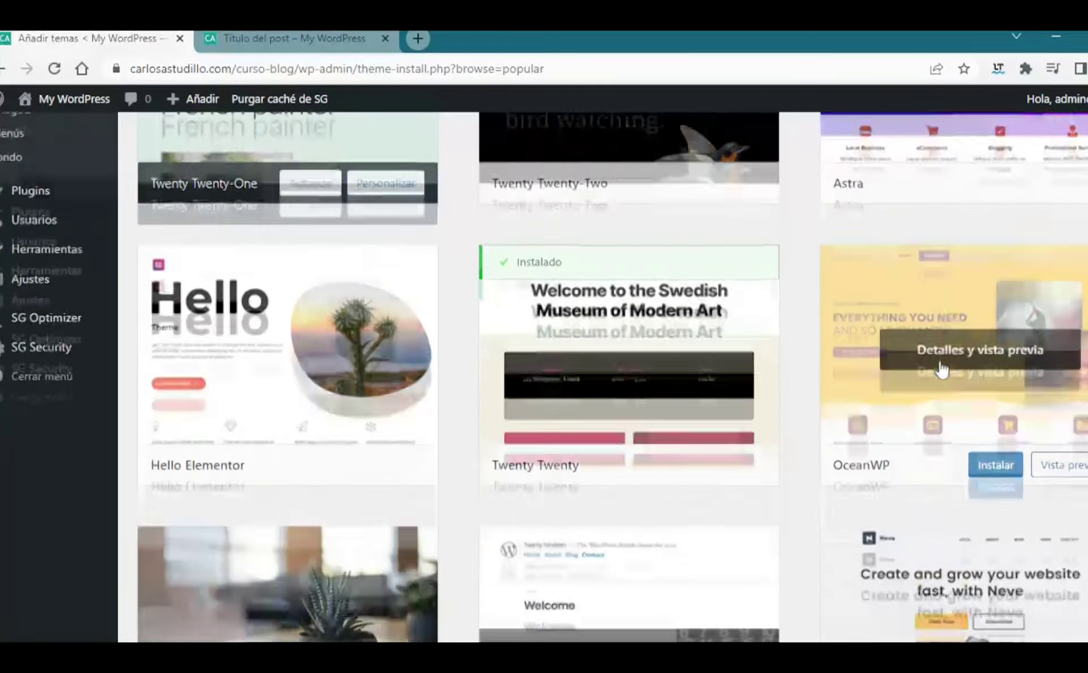
scroll(809, 352, up, 5)
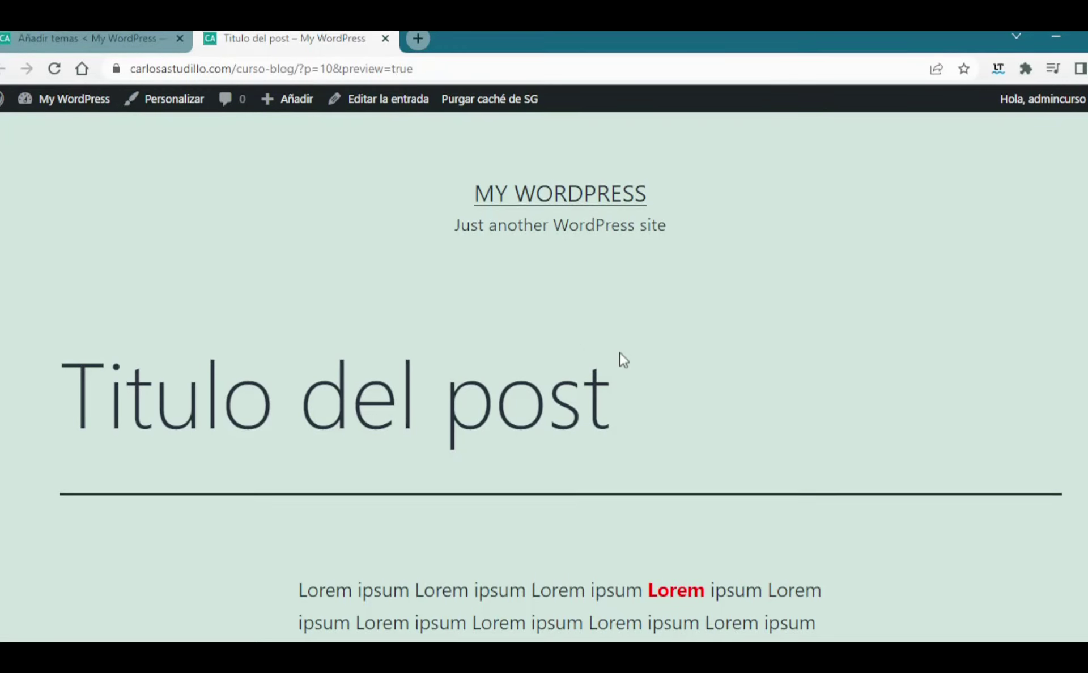
click(172, 38)
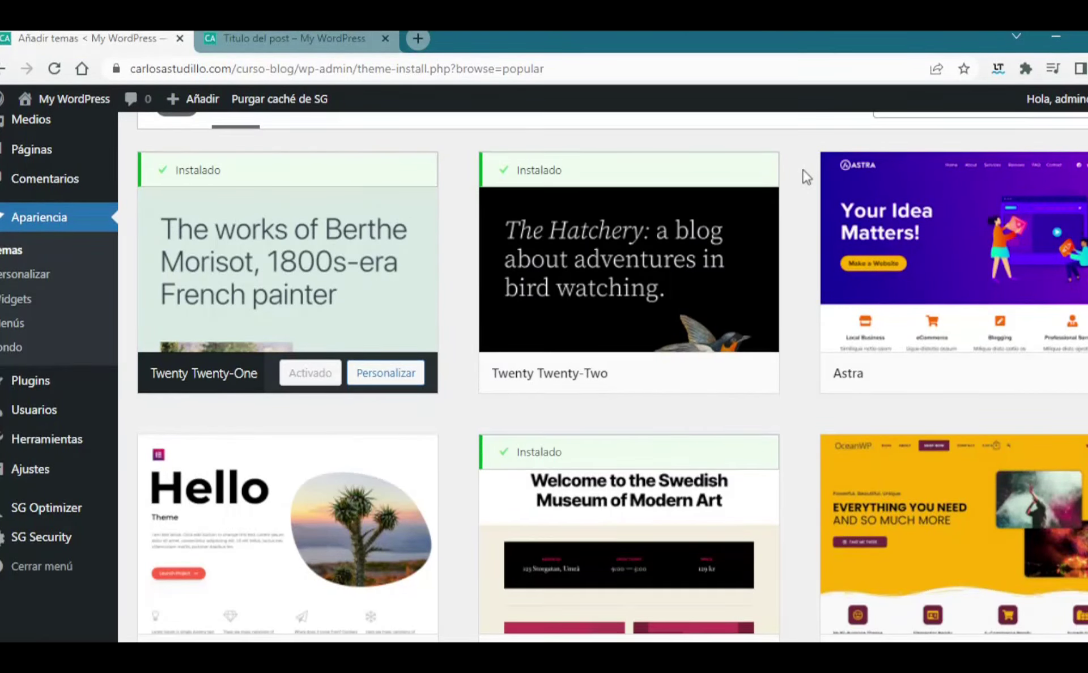
mouse_move(655, 214)
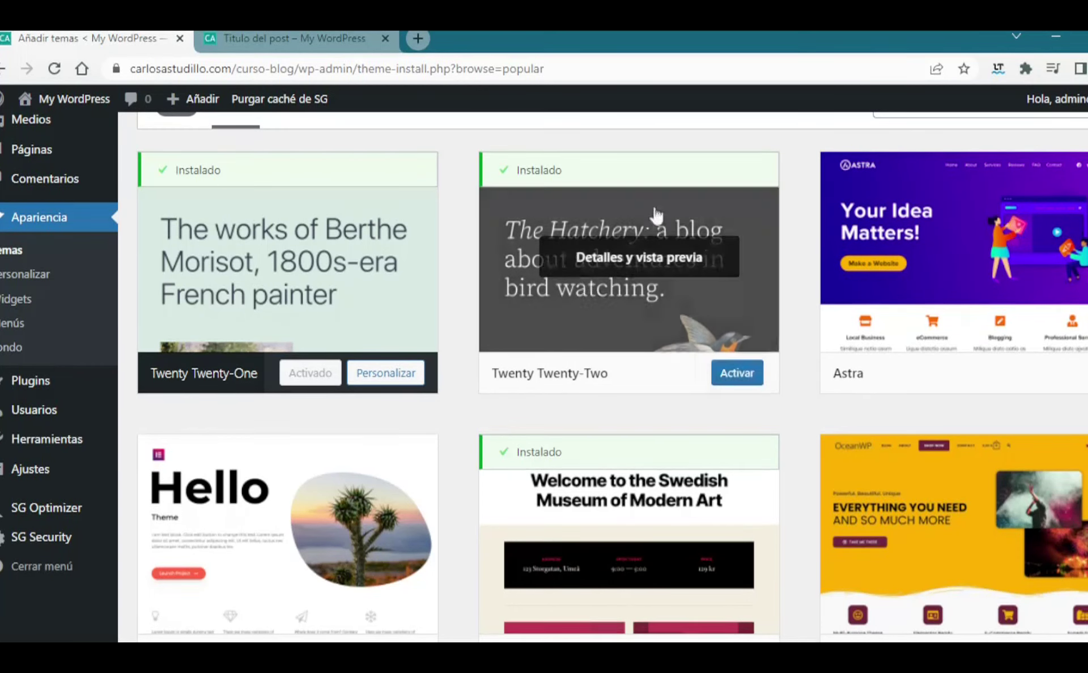